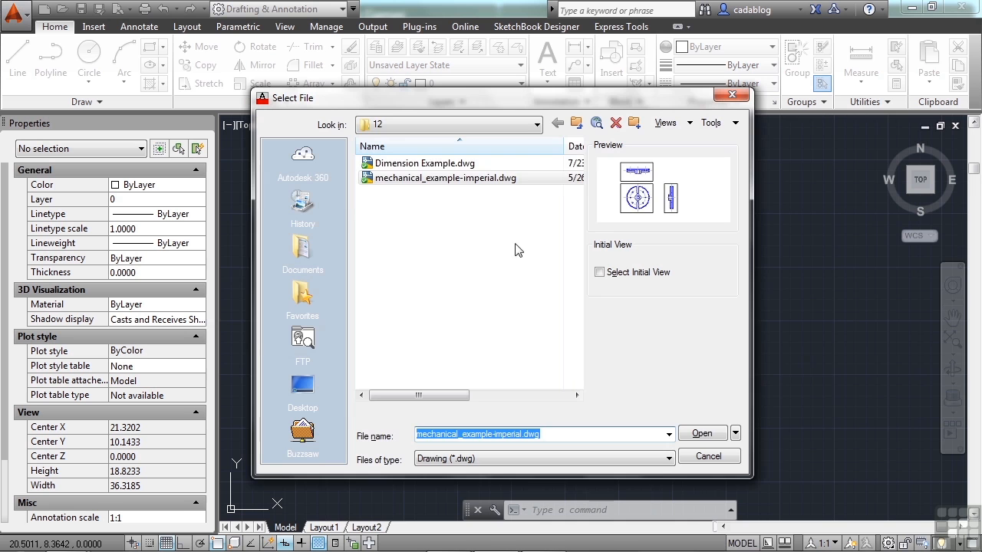
- Open the drawing Dimension Example.dwg from folder 12
{"action": "left_click", "coordinate": [424, 164]}
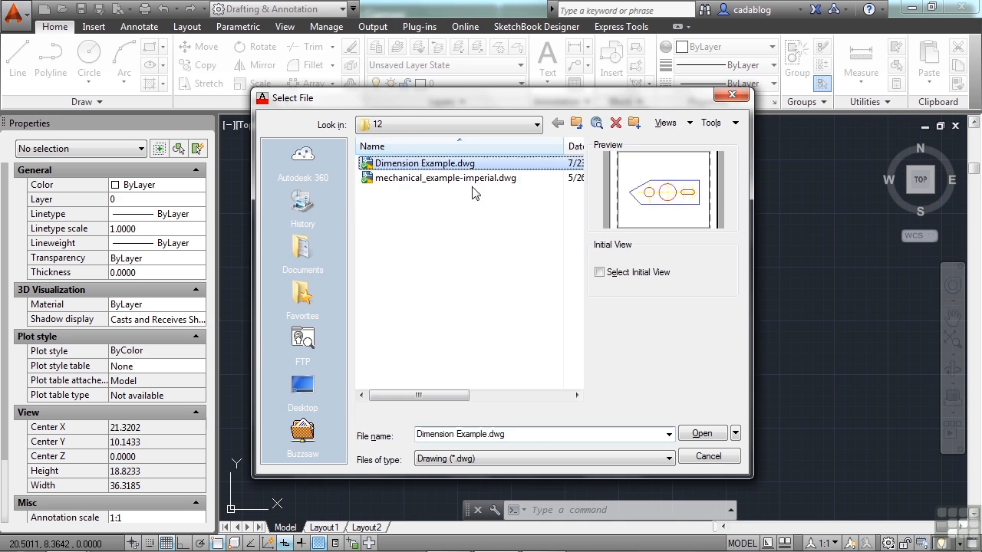
{"action": "left_click", "coordinate": [700, 434]}
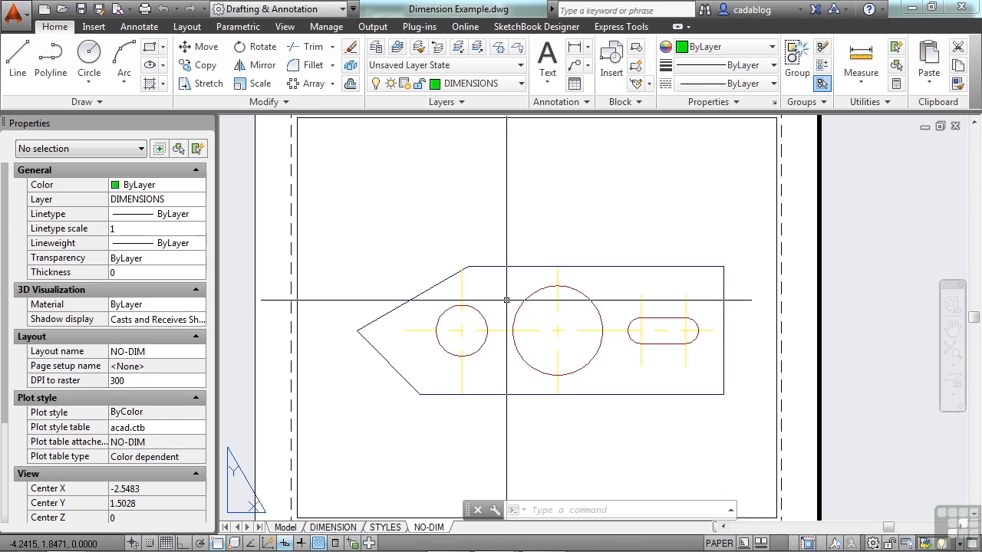
{"action": "scroll", "coordinate": [427, 369], "scroll_direction": "down", "scroll_amount": 3}
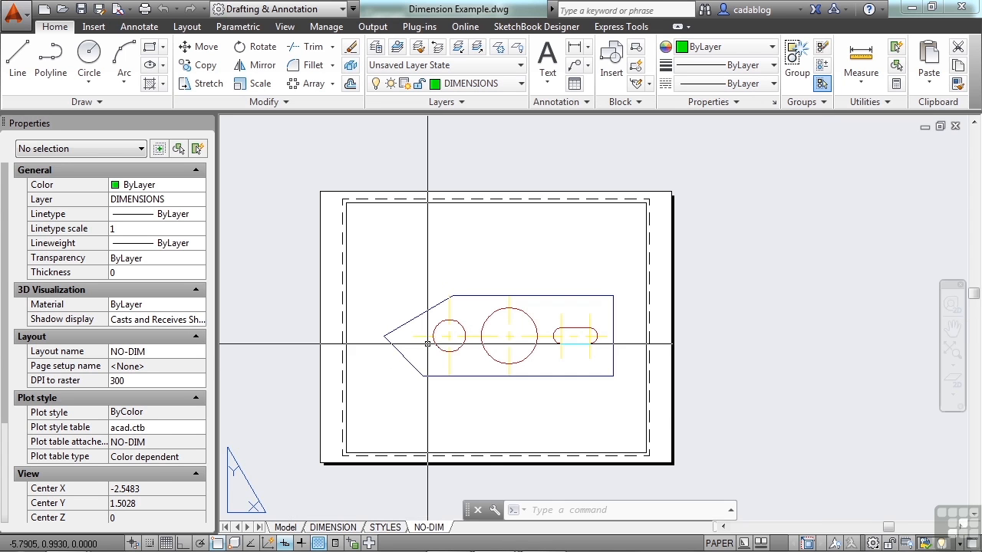
- Switch to model space, zoom to the bracket's extents, and review the drawing's layer list
{"action": "left_click", "coordinate": [285, 528]}
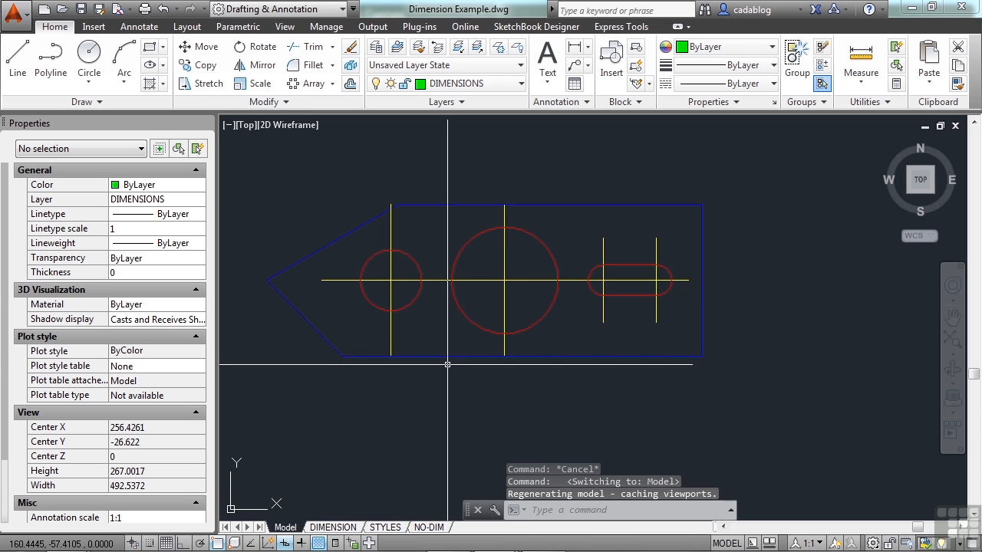
{"action": "scroll", "coordinate": [499, 305], "scroll_direction": "up", "scroll_amount": 1}
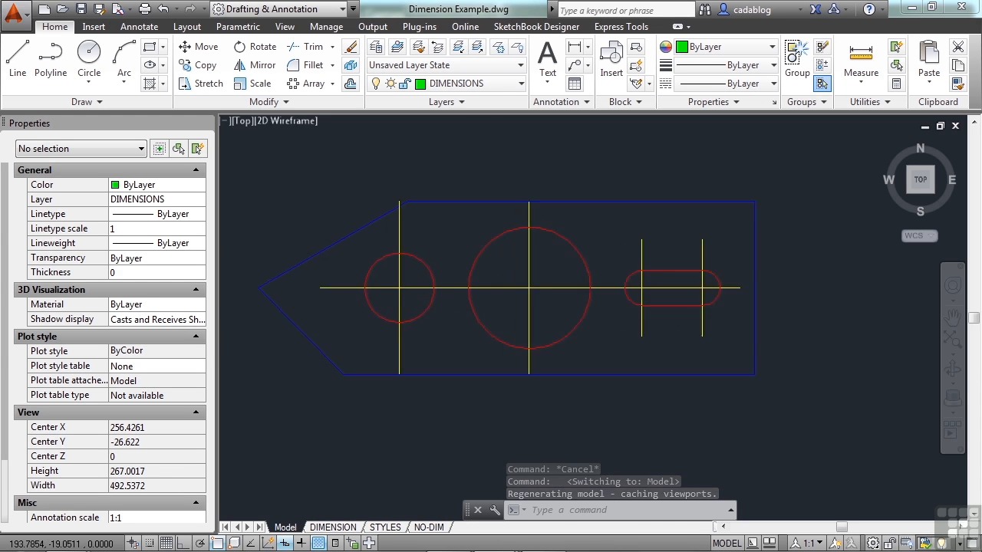
{"action": "middle_click", "coordinate": [499, 305]}
{"action": "middle_click", "coordinate": [500, 304]}
{"action": "left_click", "coordinate": [520, 83]}
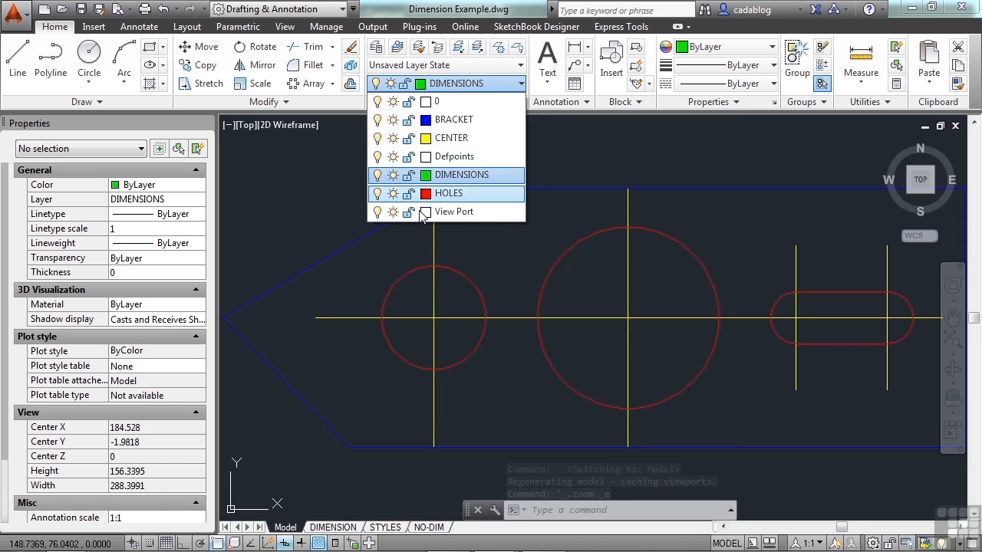
{"action": "left_click", "coordinate": [525, 263]}
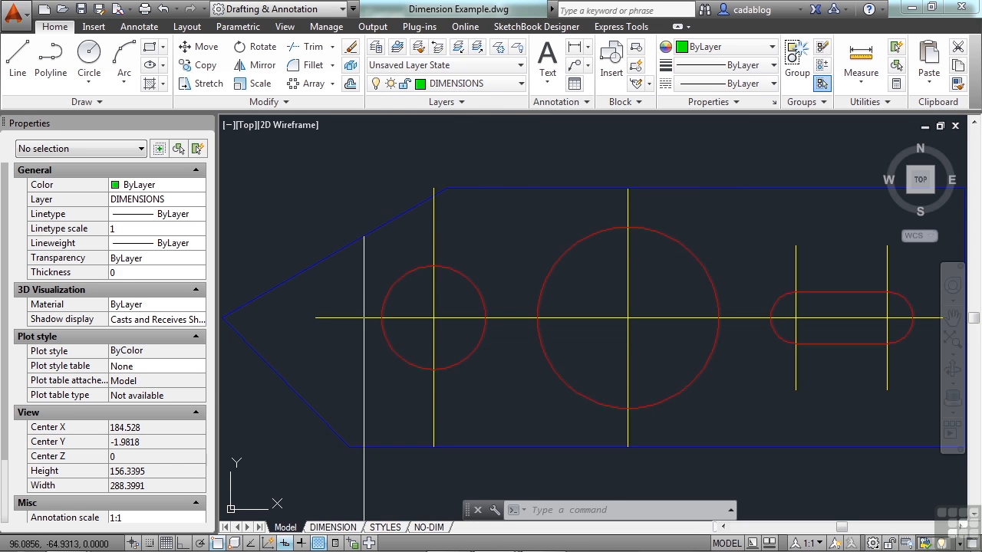
- Switch to the DIMENSION layout and check the properties of the dimensions above the bracket
{"action": "left_click", "coordinate": [346, 528]}
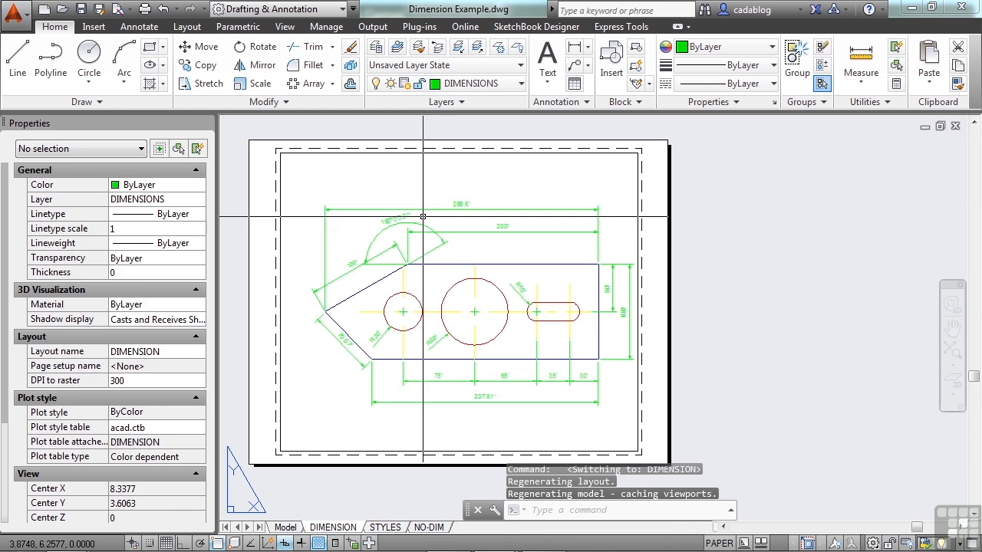
{"action": "left_click", "coordinate": [434, 192]}
{"action": "left_click", "coordinate": [225, 219]}
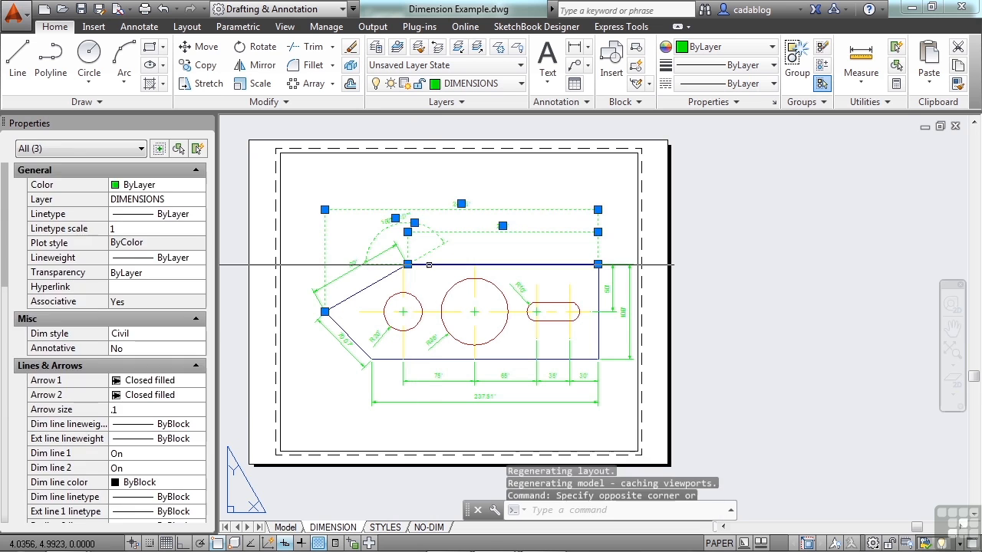
{"action": "key", "text": "Escape"}
- Examine the bracket's dimensions up close and the viewport boundary on the DIMENSION layout
{"action": "scroll", "coordinate": [467, 270], "scroll_direction": "up", "scroll_amount": 4}
{"action": "left_click", "coordinate": [521, 226]}
{"action": "left_click", "coordinate": [465, 331]}
{"action": "left_click", "coordinate": [499, 285]}
{"action": "left_click", "coordinate": [455, 254]}
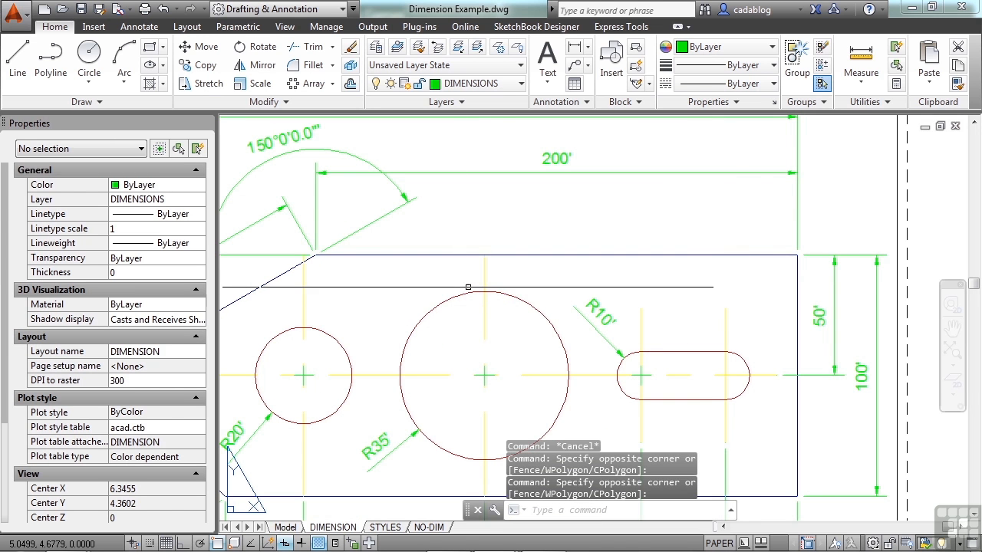
{"action": "left_click", "coordinate": [504, 243]}
{"action": "left_click", "coordinate": [467, 317]}
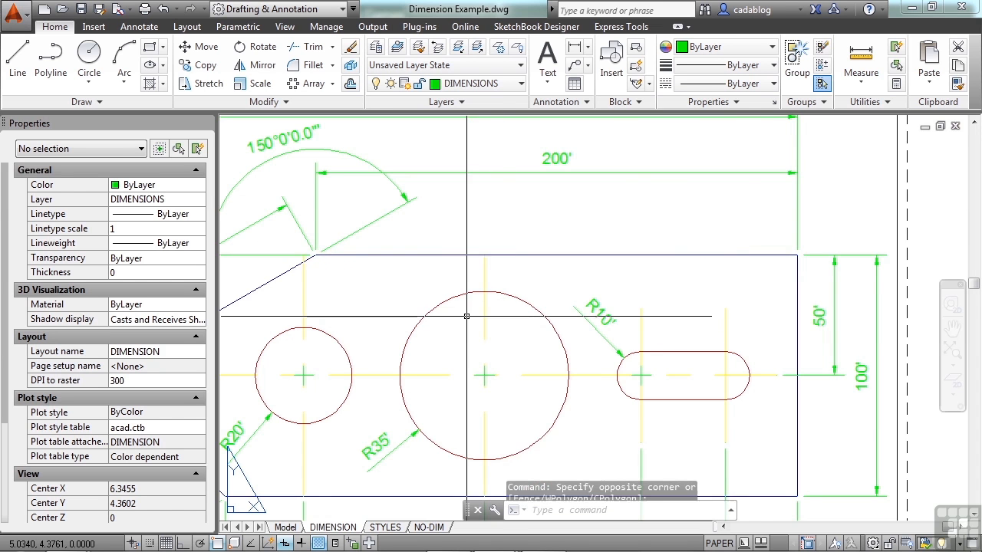
{"action": "scroll", "coordinate": [467, 317], "scroll_direction": "down", "scroll_amount": 2}
{"action": "scroll", "coordinate": [467, 316], "scroll_direction": "down", "scroll_amount": 3}
{"action": "left_click", "coordinate": [449, 233]}
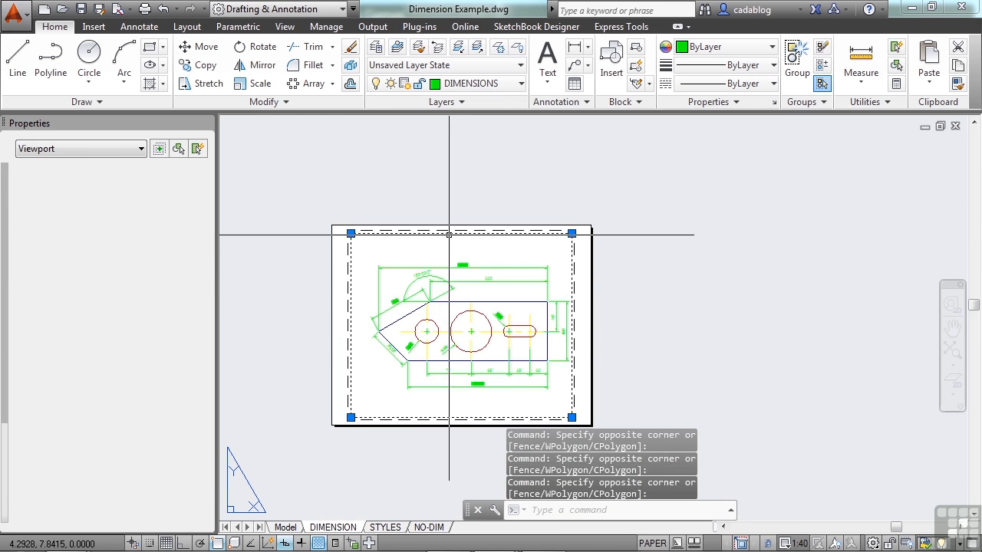
{"action": "key", "text": "Escape"}
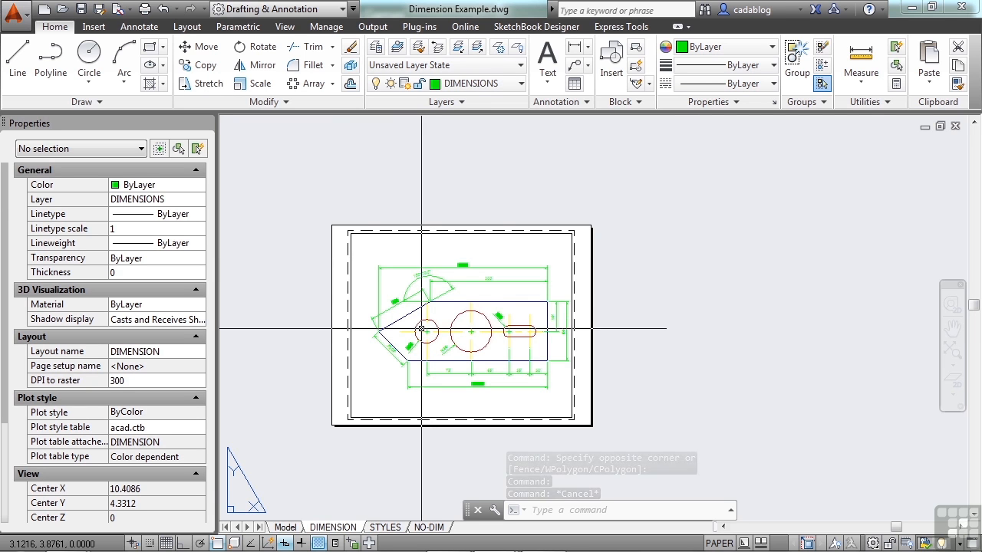
{"action": "scroll", "coordinate": [421, 330], "scroll_direction": "up", "scroll_amount": 2}
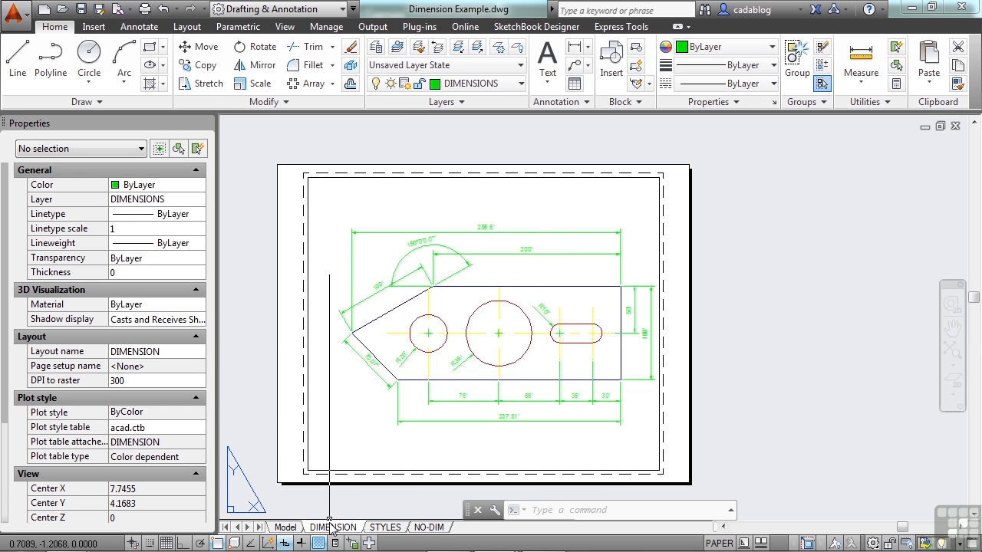
- Create a new layout and switch to it
{"action": "right_click", "coordinate": [388, 529]}
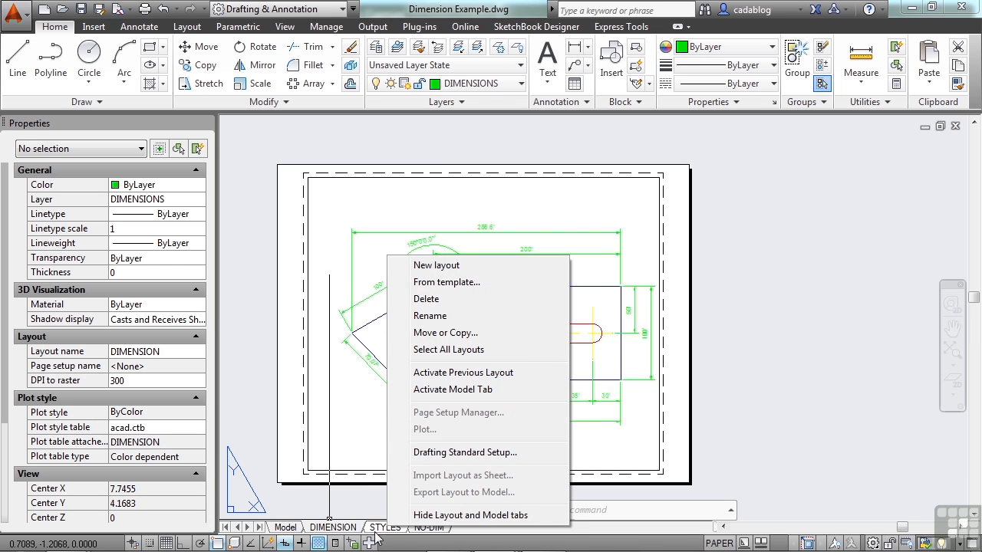
{"action": "left_click", "coordinate": [448, 268]}
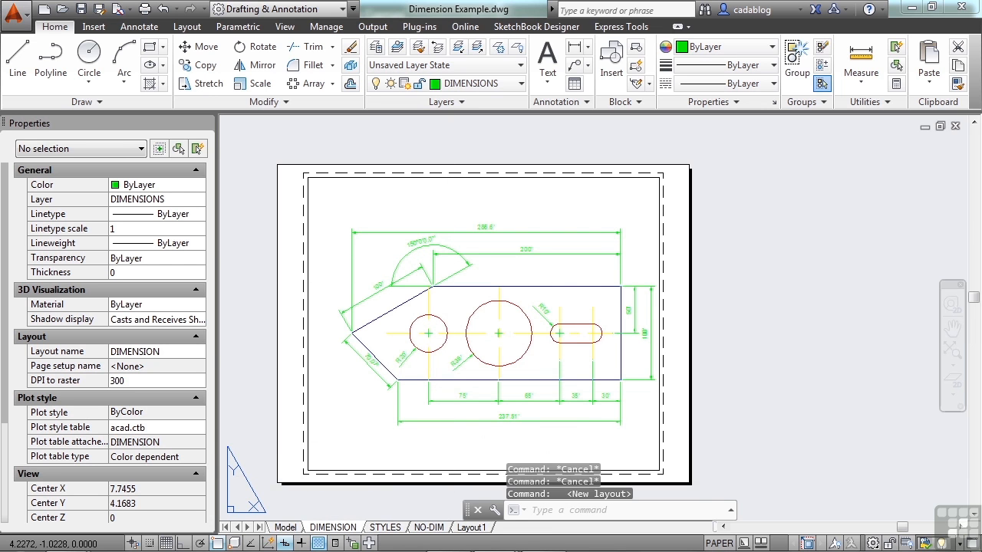
{"action": "left_click", "coordinate": [472, 529]}
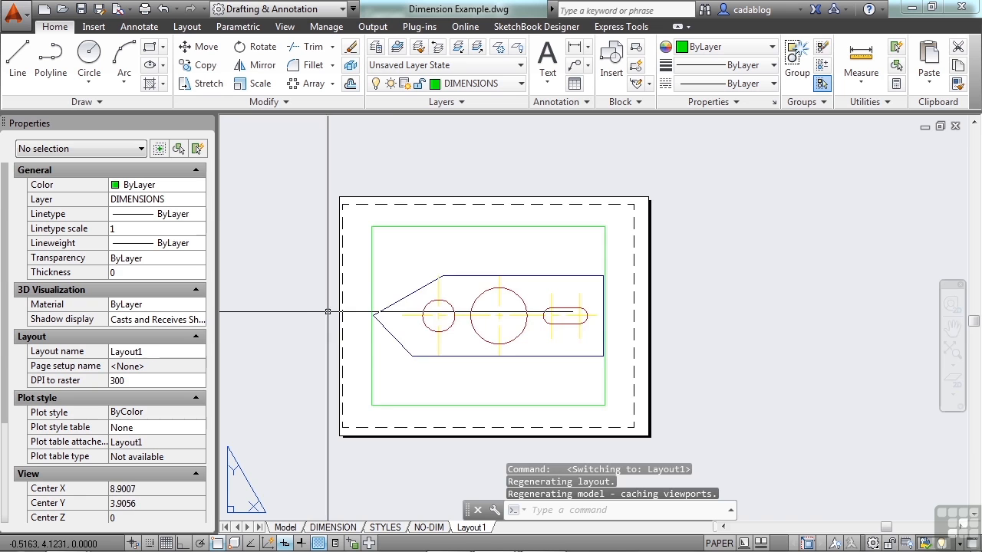
{"action": "scroll", "coordinate": [430, 384], "scroll_direction": "up", "scroll_amount": 2}
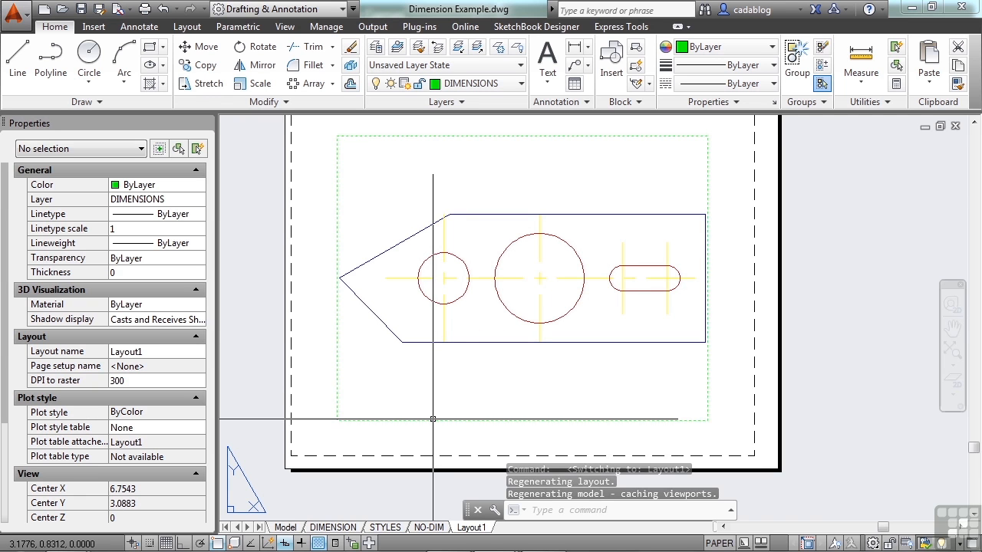
- Move the new layout's viewport boundary onto the View Port layer
{"action": "left_click", "coordinate": [433, 419]}
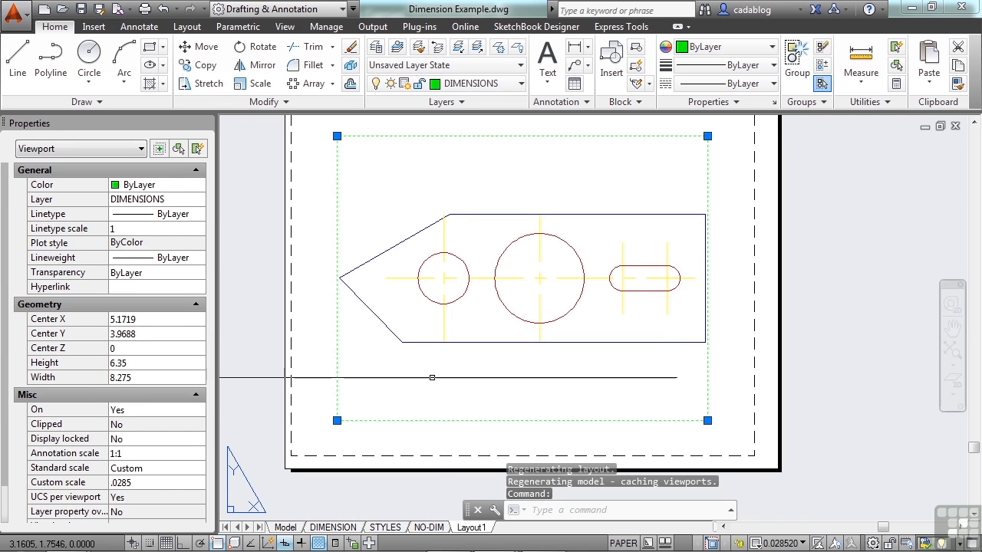
{"action": "left_click", "coordinate": [502, 83]}
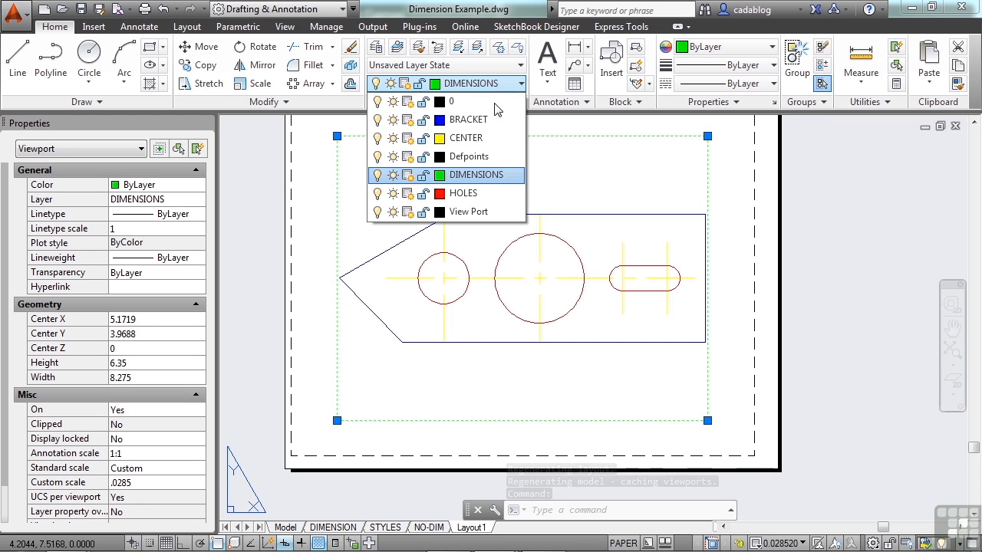
{"action": "left_click", "coordinate": [465, 211]}
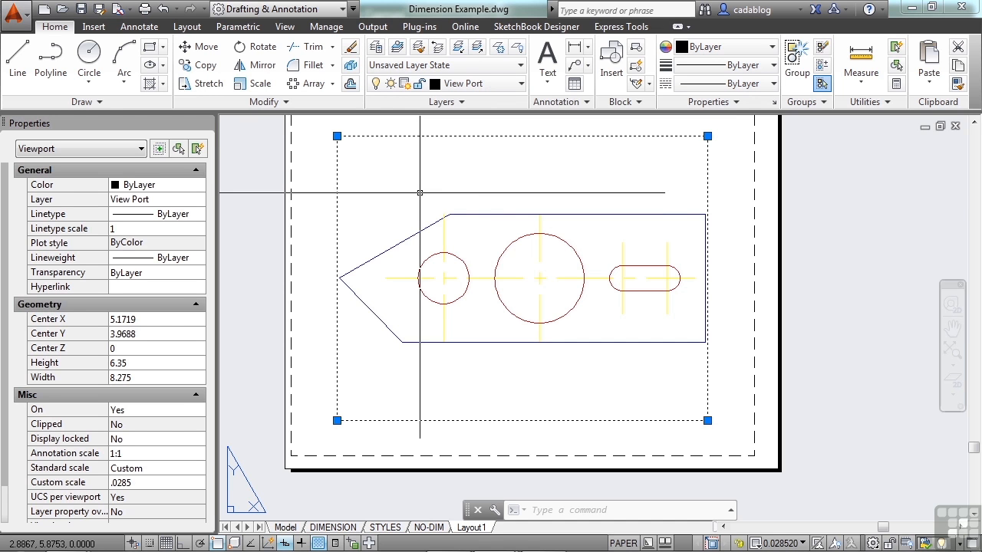
{"action": "key", "text": "Escape"}
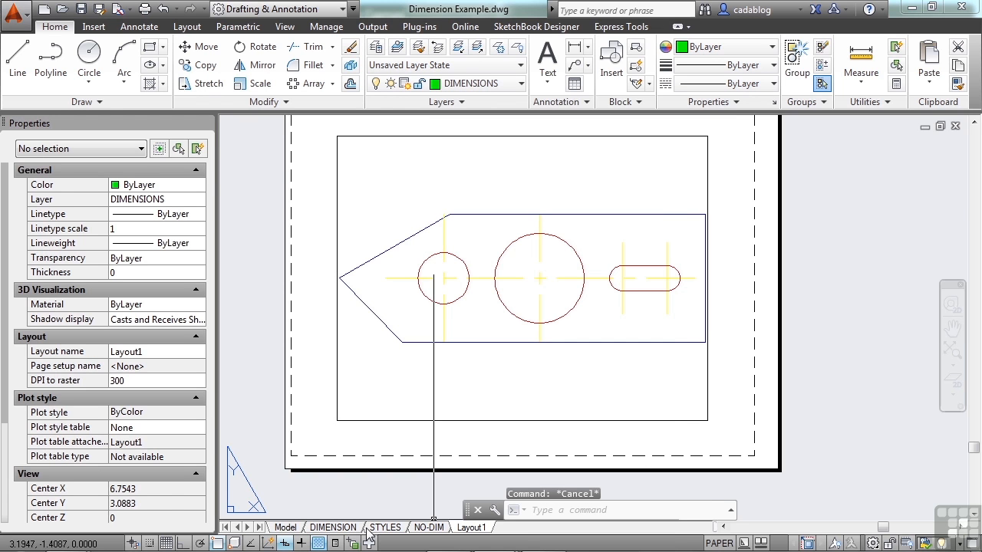
- Create a copy of the DIMENSION layout and place it at the end of the layouts
{"action": "left_click", "coordinate": [342, 529]}
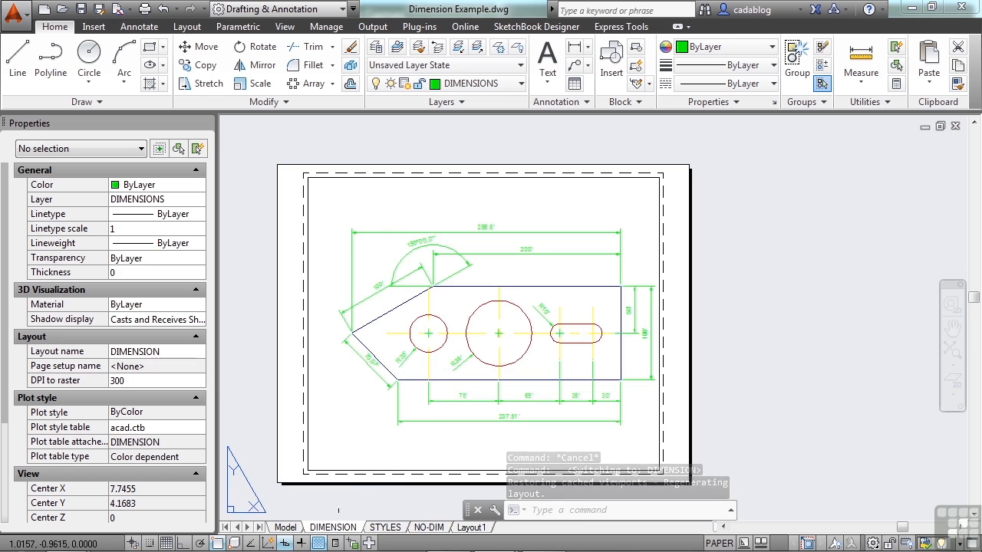
{"action": "right_click", "coordinate": [338, 529]}
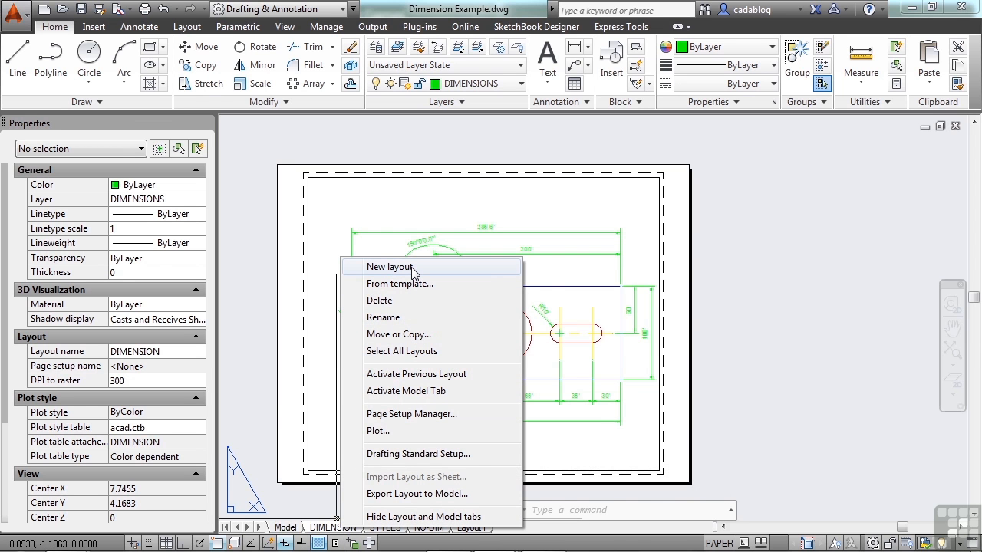
{"action": "left_click", "coordinate": [402, 336]}
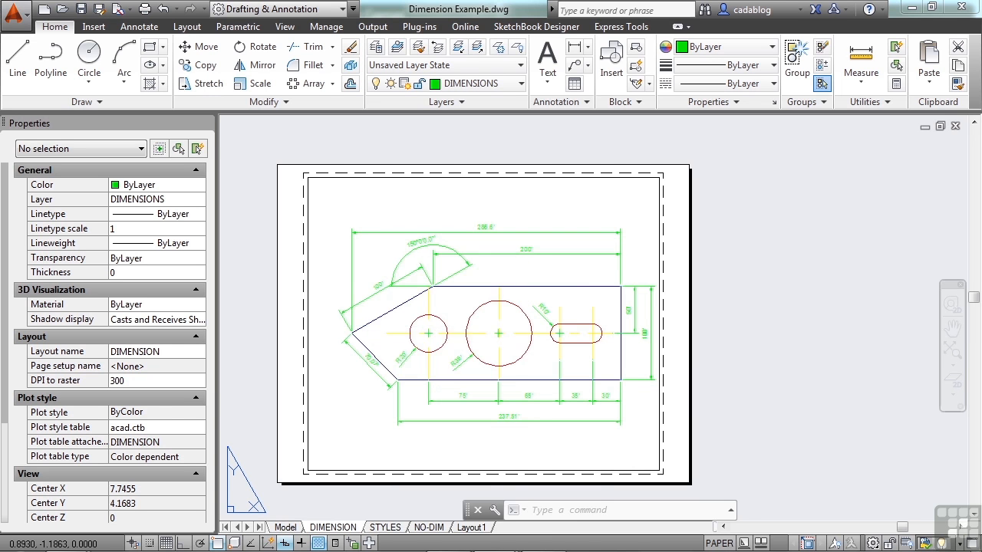
{"action": "left_click", "coordinate": [372, 350]}
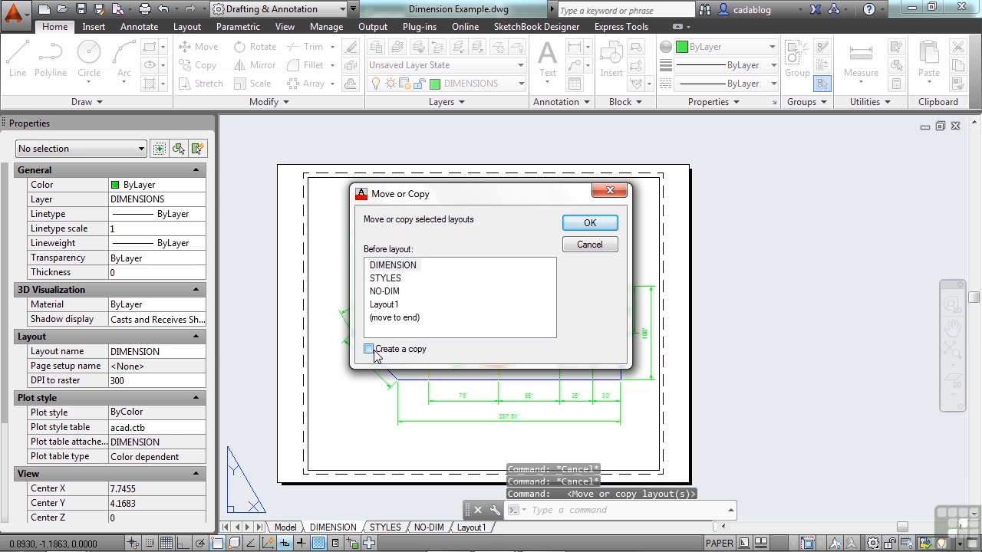
{"action": "left_click", "coordinate": [410, 319]}
{"action": "left_click", "coordinate": [584, 224]}
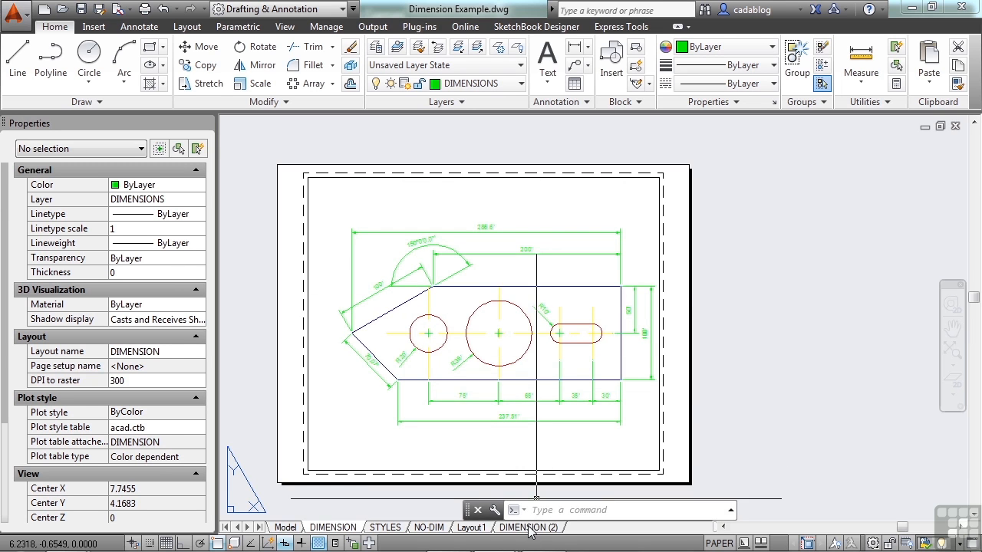
- Compare the copied layout with the original DIMENSION layout, finishing on the copy
{"action": "left_click", "coordinate": [529, 528]}
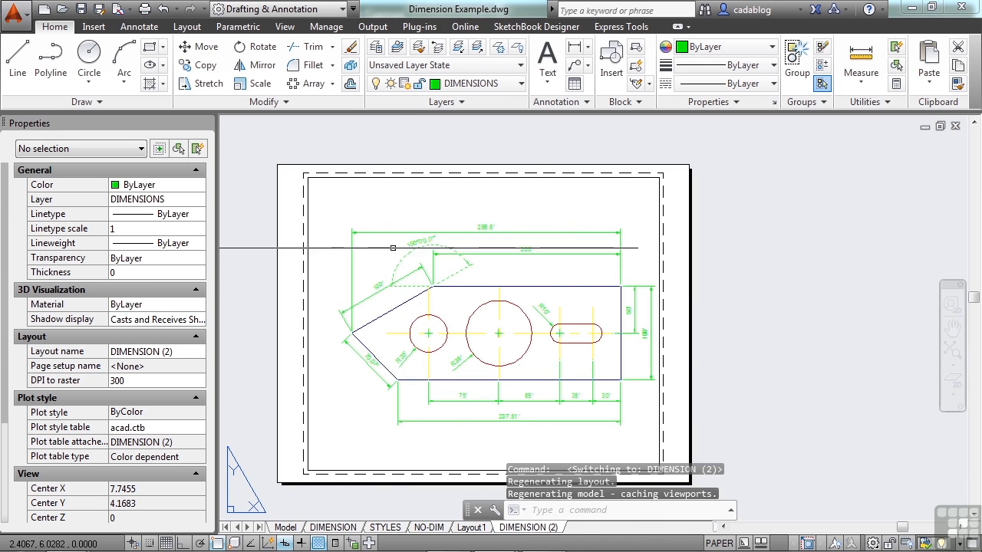
{"action": "left_click", "coordinate": [349, 529]}
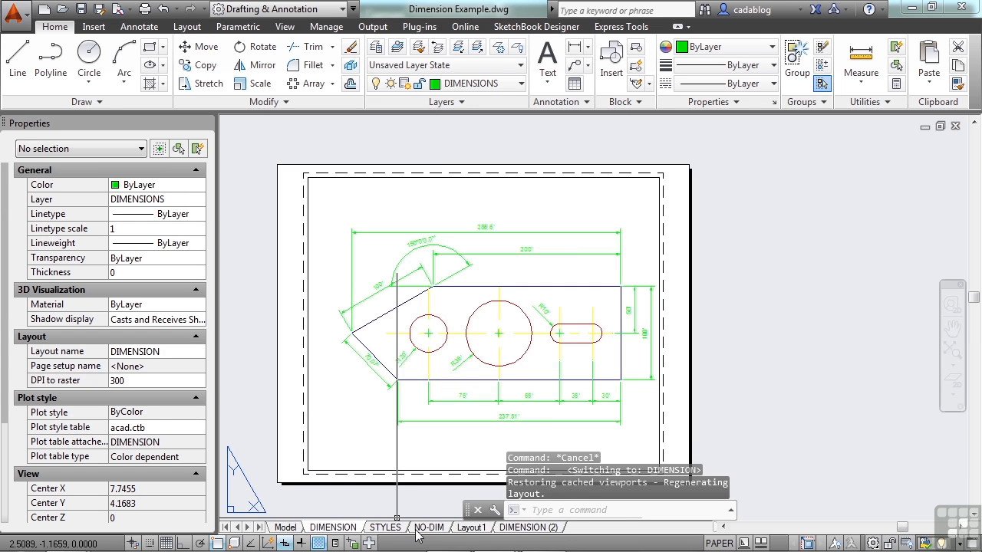
{"action": "left_click", "coordinate": [516, 528]}
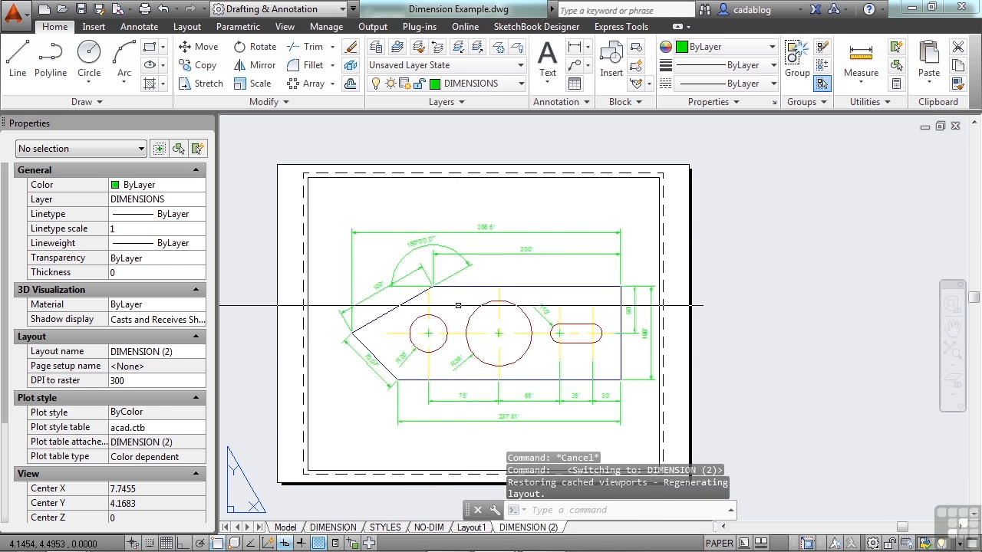
{"action": "middle_click_drag", "start_coordinate": [458, 306], "coordinate": [438, 270]}
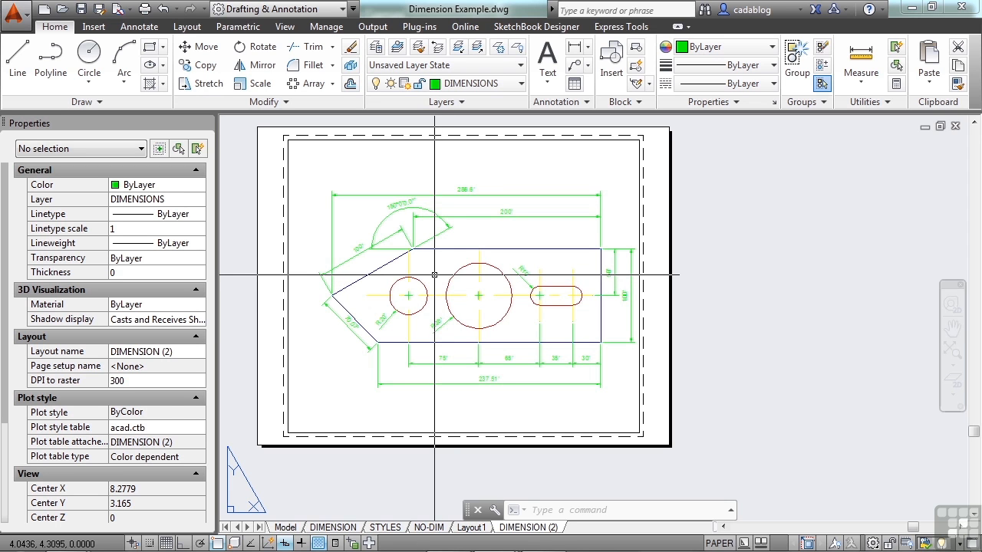
- Activate the copied layout's viewport and check whether the bracket's upper edge and the dimensions above it can be selected
{"action": "double_click", "coordinate": [438, 272]}
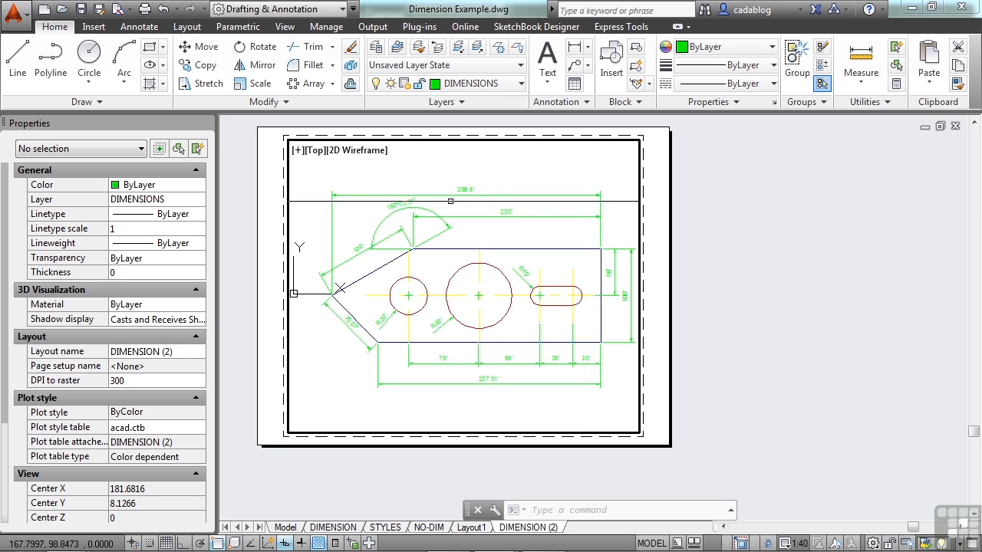
{"action": "left_click", "coordinate": [434, 249]}
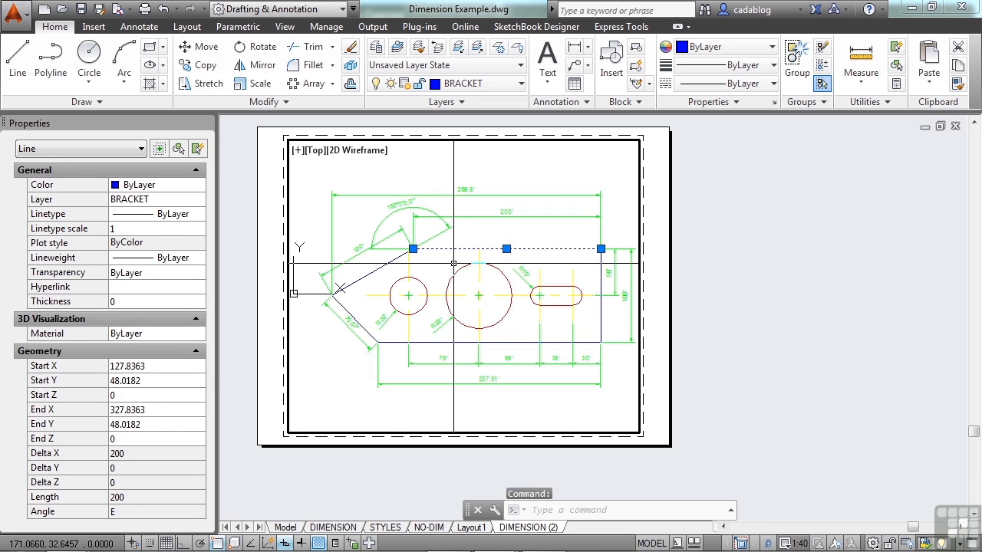
{"action": "key", "text": "Escape"}
{"action": "left_click", "coordinate": [495, 191]}
{"action": "left_click", "coordinate": [482, 224]}
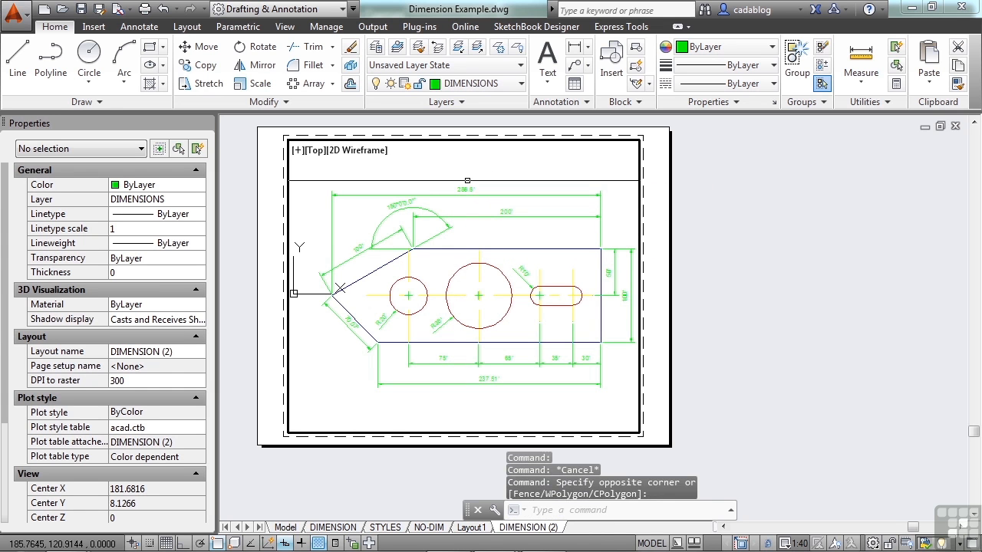
{"action": "key", "text": "Escape"}
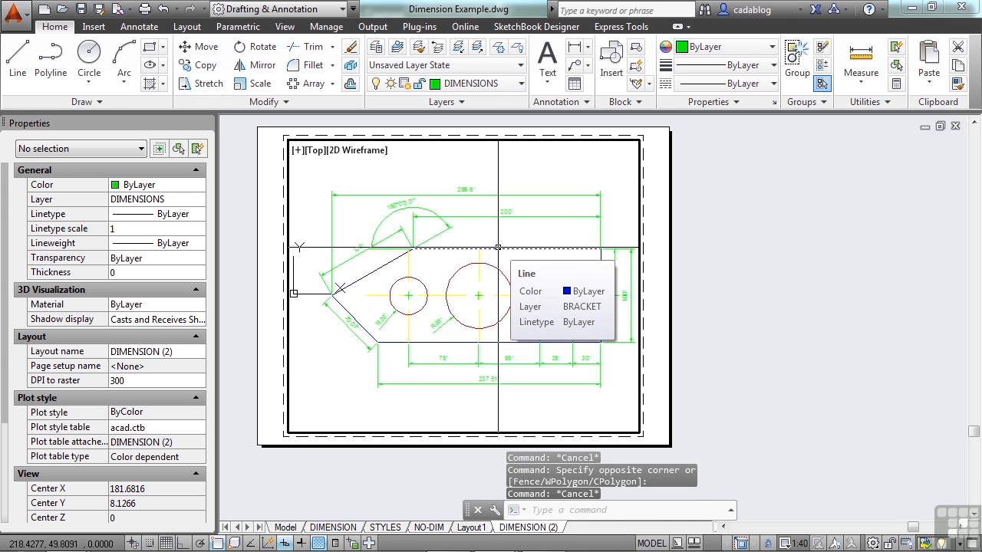
- Toggle the copied layout between its viewport's model space and paper space, finishing in the drawing's model space
{"action": "left_click", "coordinate": [496, 185]}
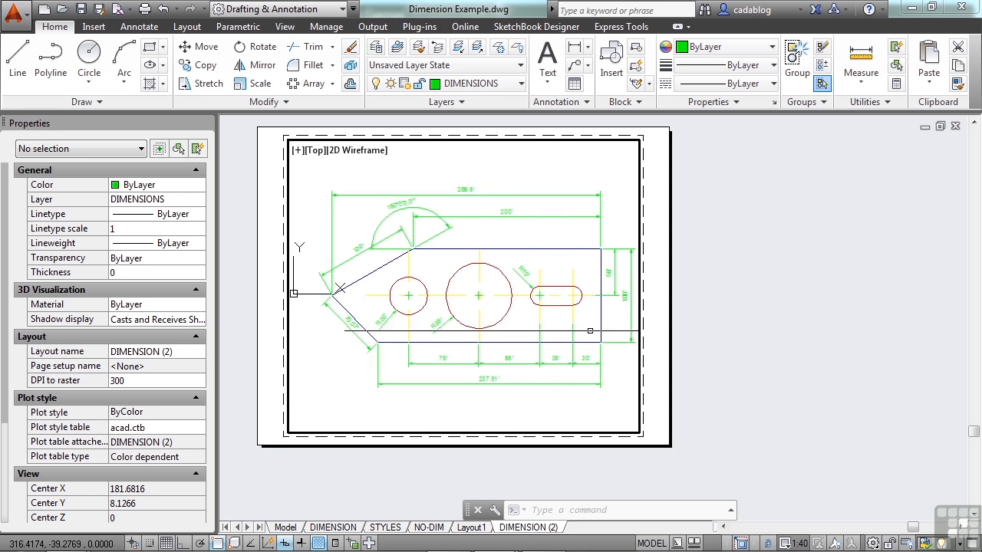
{"action": "double_click", "coordinate": [752, 329]}
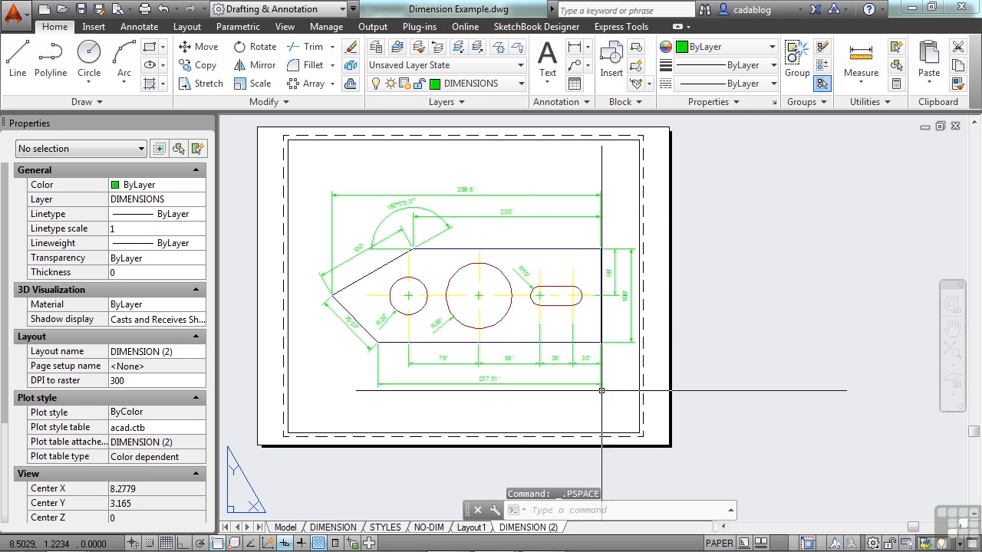
{"action": "left_click", "coordinate": [720, 544]}
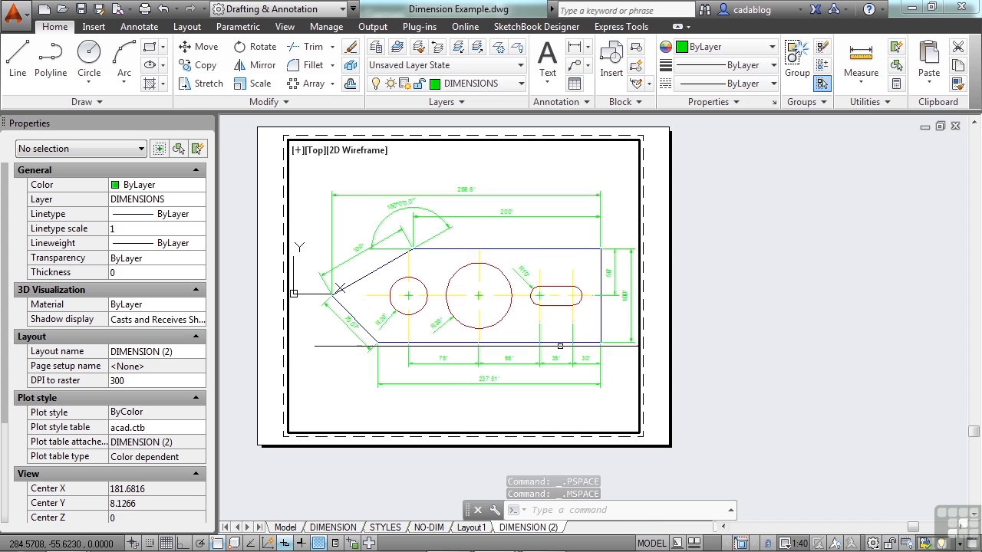
{"action": "left_click", "coordinate": [656, 543]}
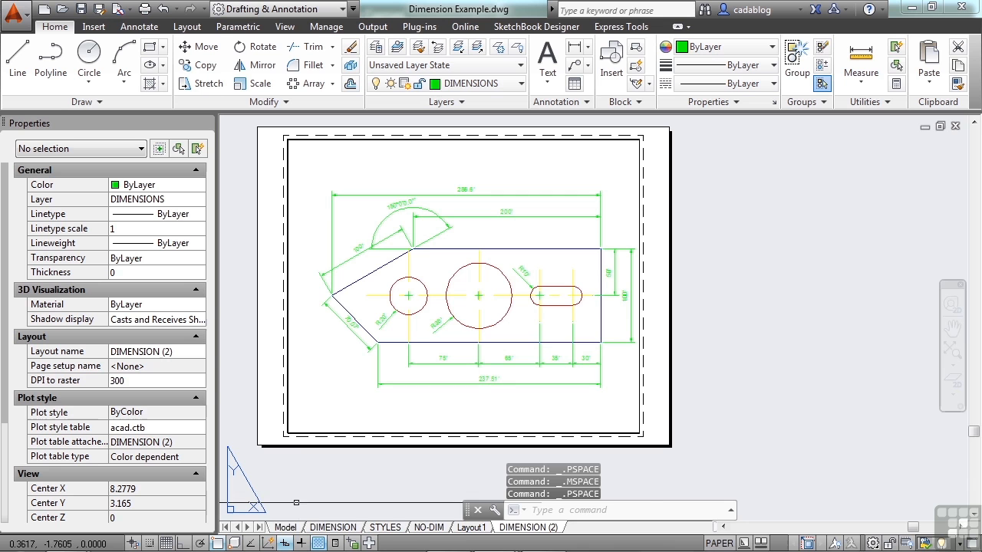
{"action": "left_click", "coordinate": [286, 527]}
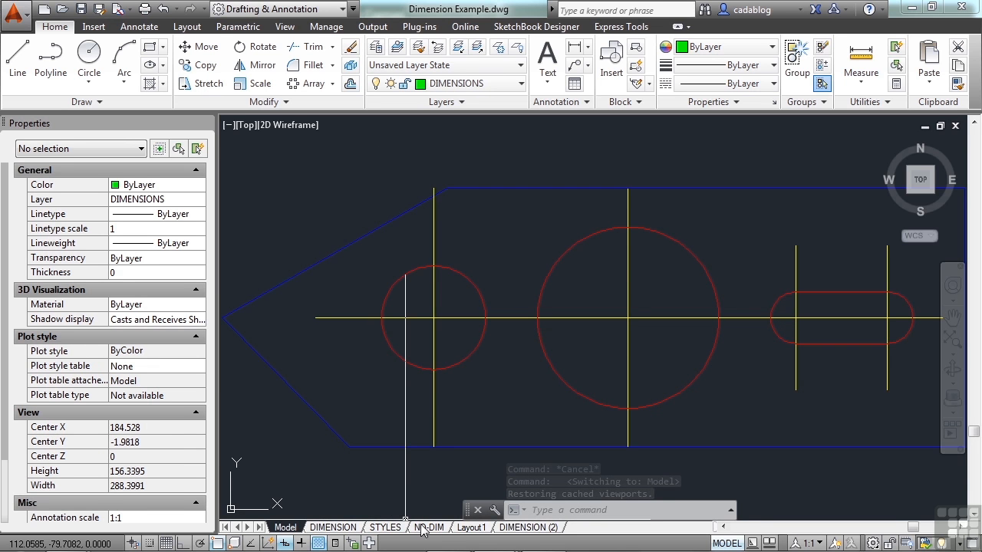
- Freeze the yellow centre lines' layer, CENTER, inside the DIMENSION layout's viewport
{"action": "key", "text": "ctrl+Page_Down"}
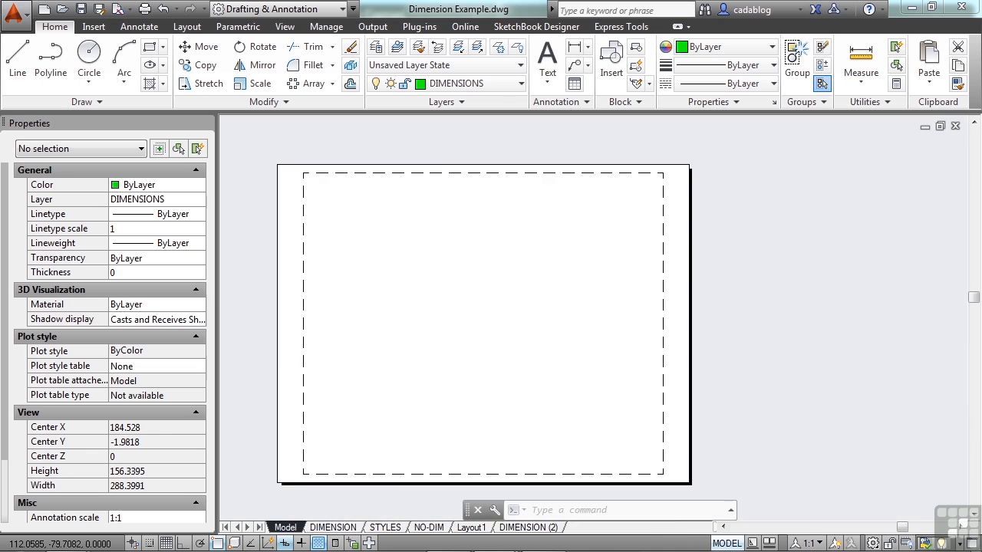
{"action": "scroll", "coordinate": [464, 338], "scroll_direction": "up", "scroll_amount": 2}
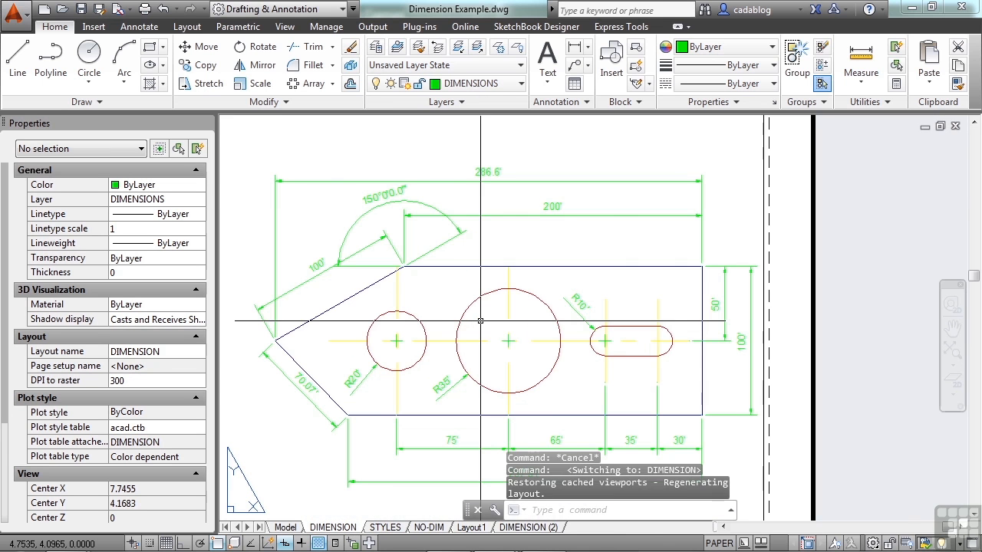
{"action": "double_click", "coordinate": [480, 320]}
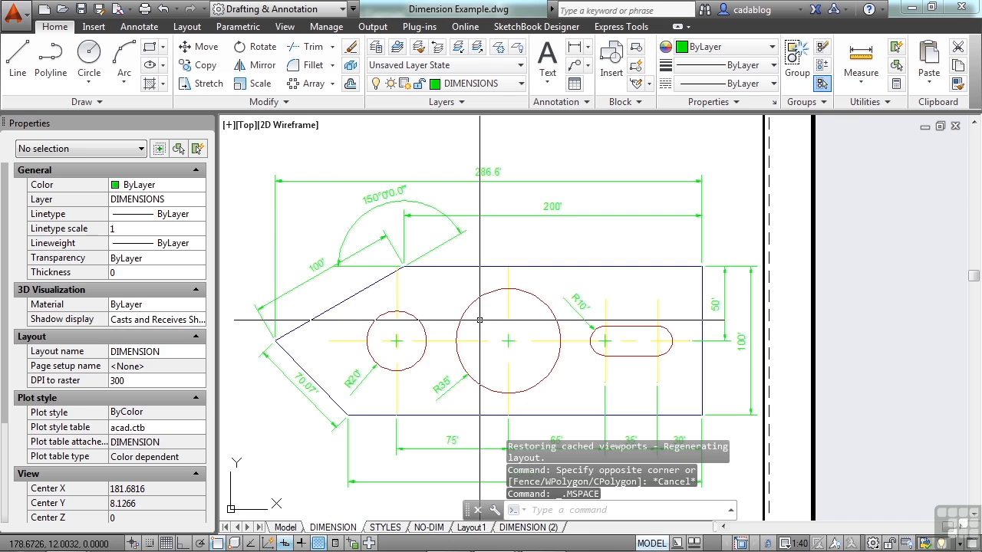
{"action": "left_click", "coordinate": [497, 47]}
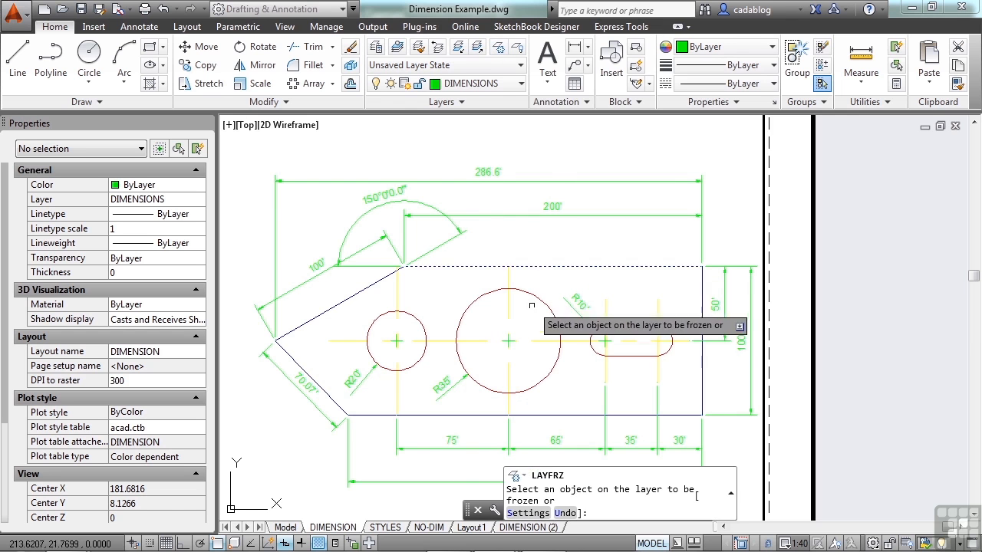
{"action": "left_click", "coordinate": [507, 310]}
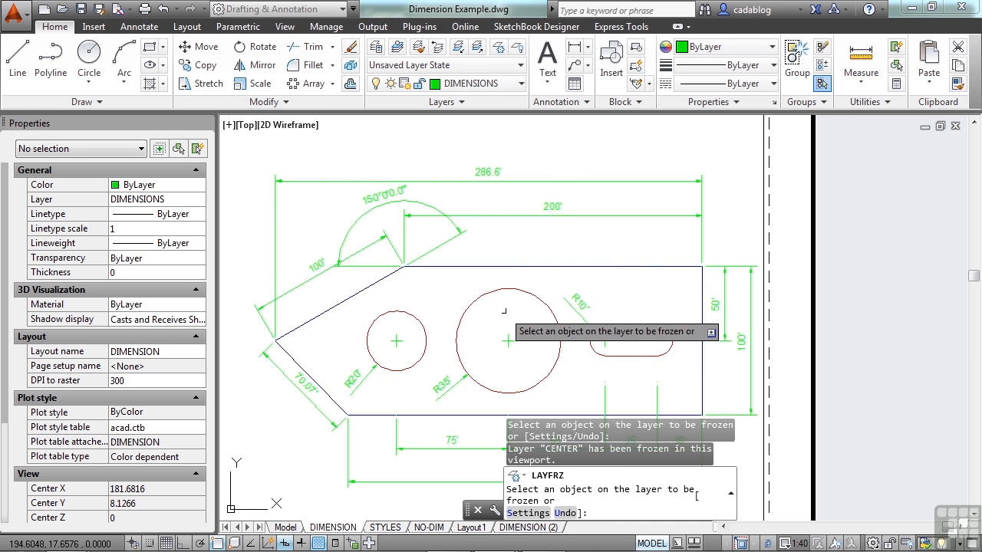
{"action": "key", "text": "Escape"}
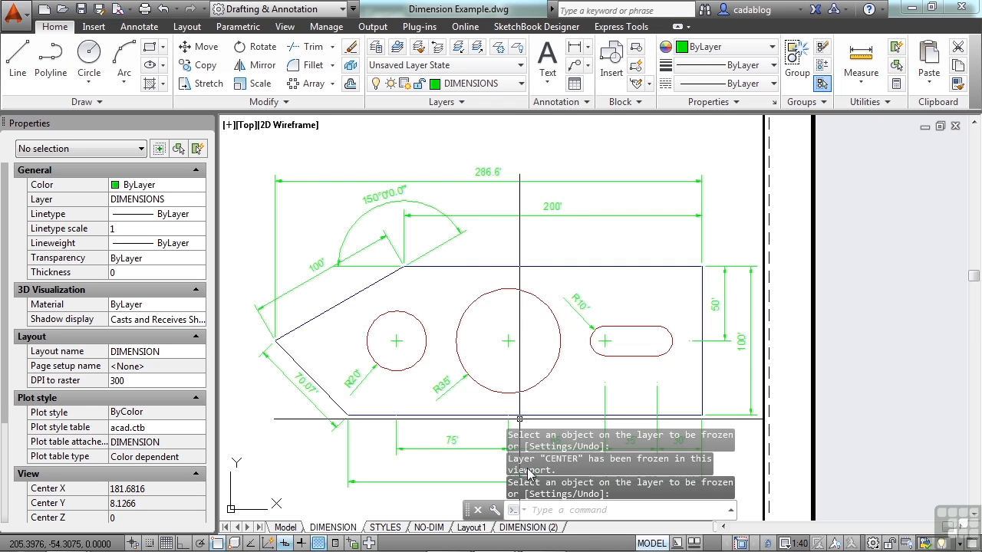
- Compare the centre lines in the DIMENSION layout and its copy DIMENSION (2), finishing on the copy
{"action": "left_click", "coordinate": [540, 528]}
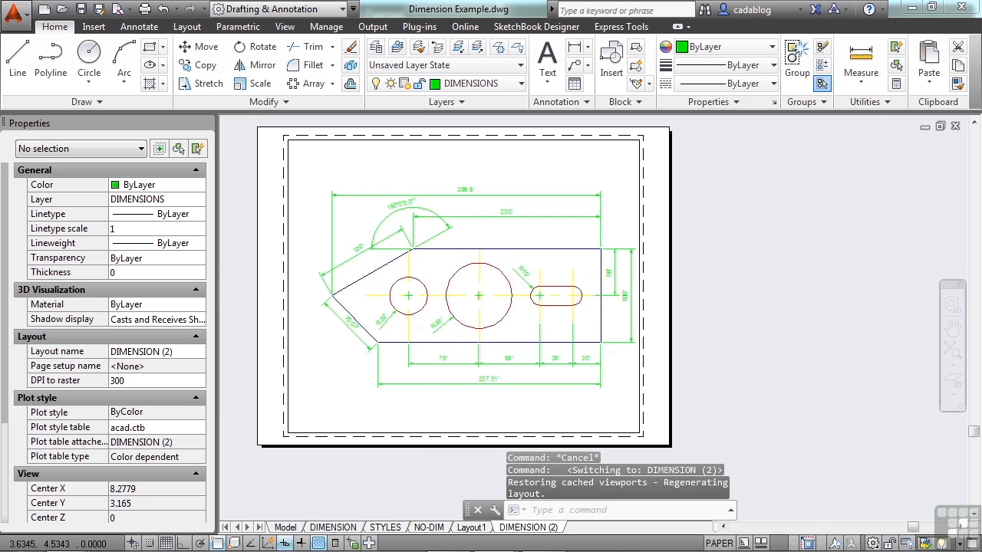
{"action": "scroll", "coordinate": [428, 271], "scroll_direction": "up", "scroll_amount": 2}
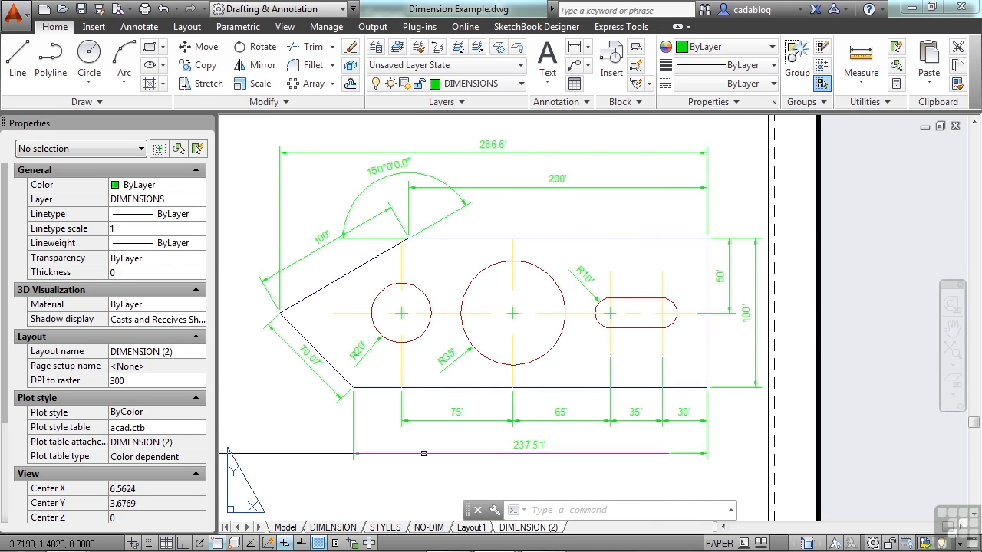
{"action": "left_click", "coordinate": [334, 528]}
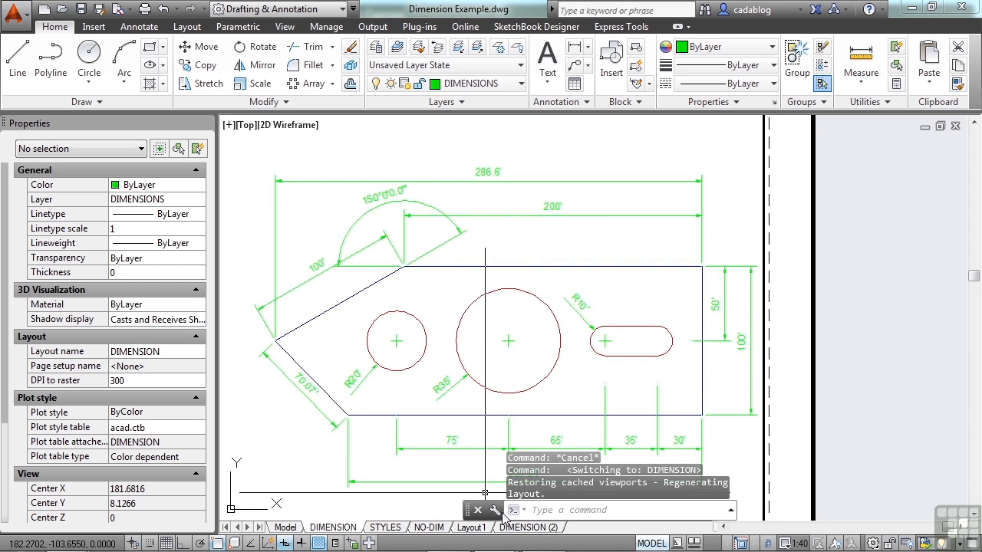
{"action": "left_click", "coordinate": [519, 528]}
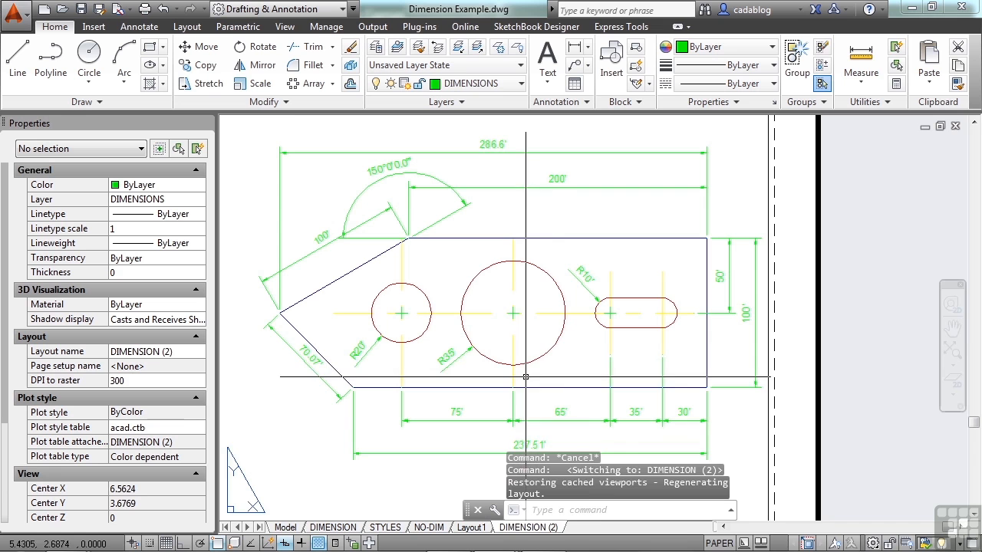
- Freeze the HOLES and CENTER layers inside the DIMENSION (2) layout's viewport
{"action": "double_click", "coordinate": [566, 367]}
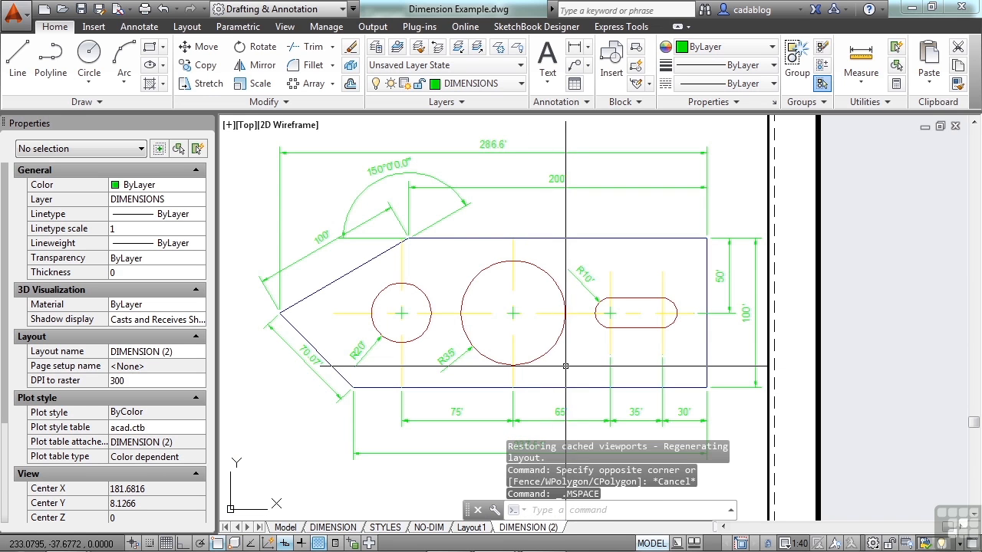
{"action": "left_click", "coordinate": [497, 46]}
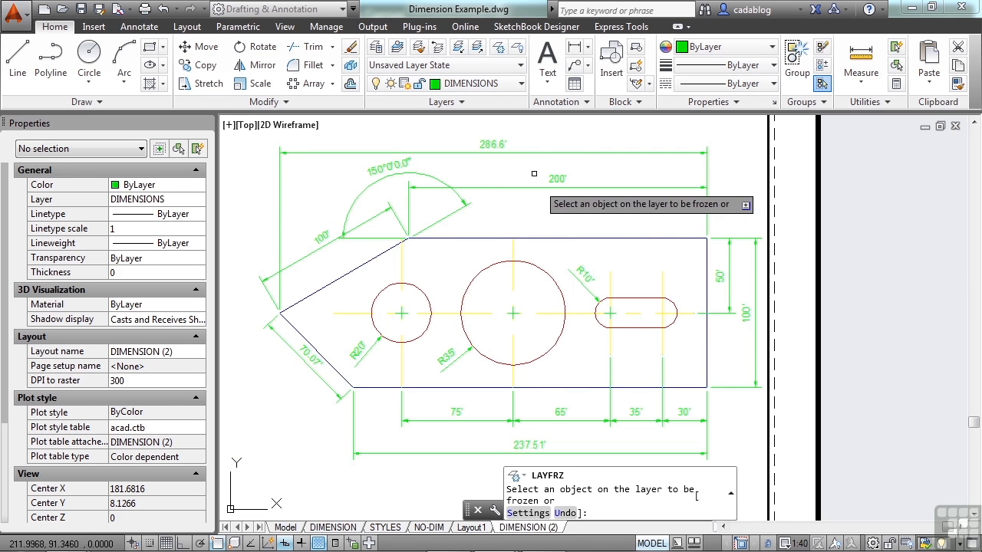
{"action": "left_click", "coordinate": [539, 265]}
{"action": "left_click", "coordinate": [513, 272]}
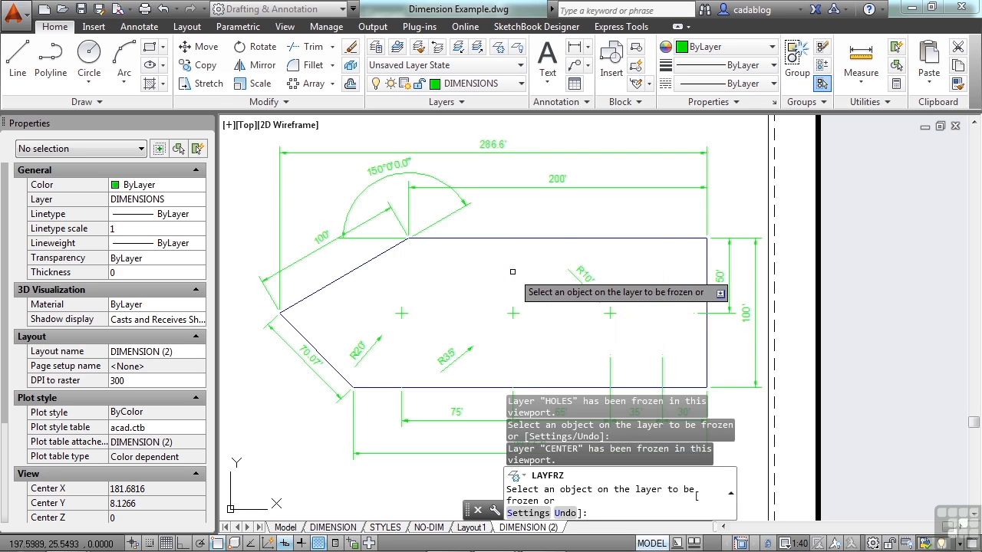
{"action": "key", "text": "Return"}
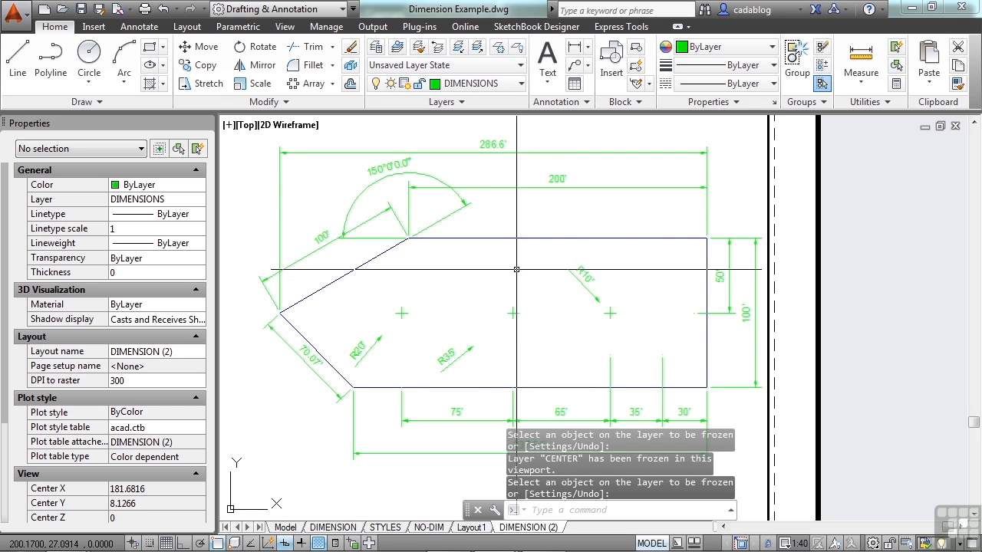
- Return DIMENSION (2) to paper space and erase the three radius dimensions, their centre marks, and the 65' and 35' dimensions
{"action": "left_click", "coordinate": [658, 543]}
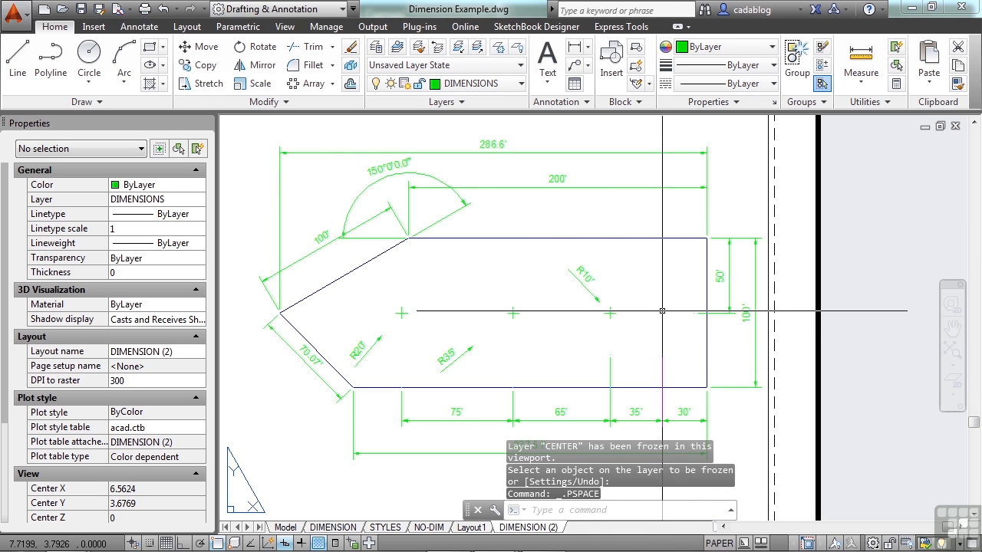
{"action": "key", "text": "Return"}
{"action": "left_click", "coordinate": [659, 265]}
{"action": "left_click", "coordinate": [396, 386]}
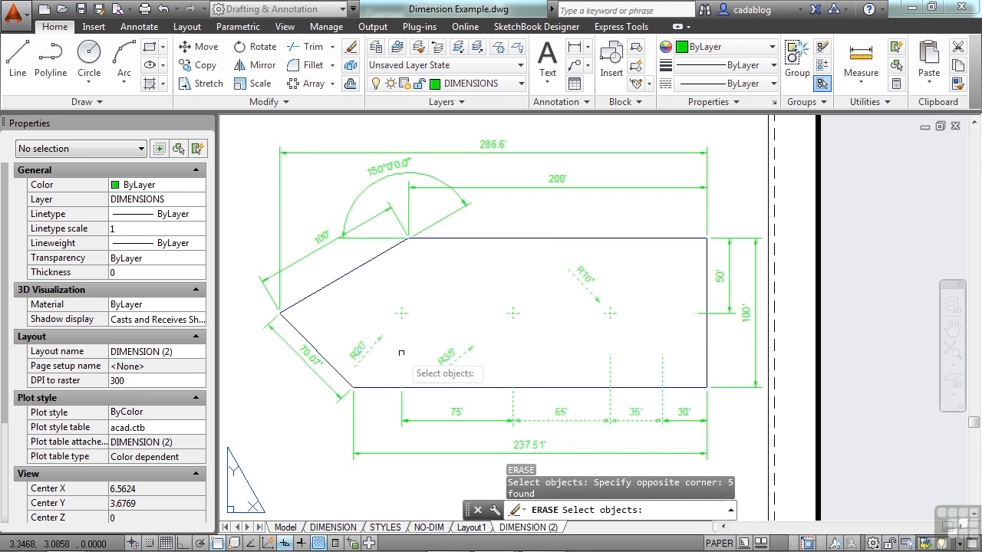
{"action": "key", "text": "Return"}
- Erase the remaining hole-location dimensions from DIMENSION (2): 50', 30' and 75'
{"action": "key", "text": "Return"}
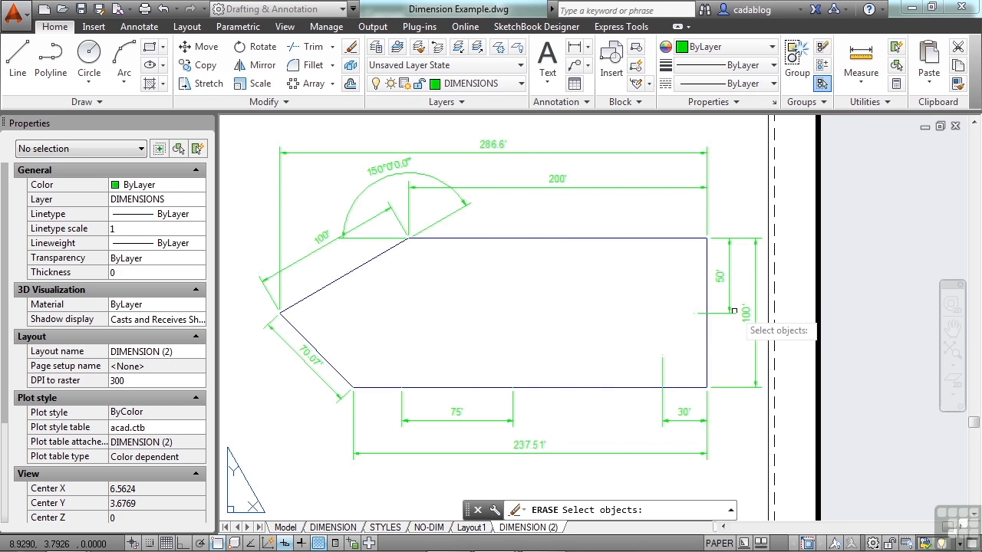
{"action": "left_click", "coordinate": [726, 316]}
{"action": "left_click", "coordinate": [677, 411]}
{"action": "left_click", "coordinate": [502, 338]}
{"action": "scroll", "coordinate": [479, 308], "scroll_direction": "down", "scroll_amount": 2}
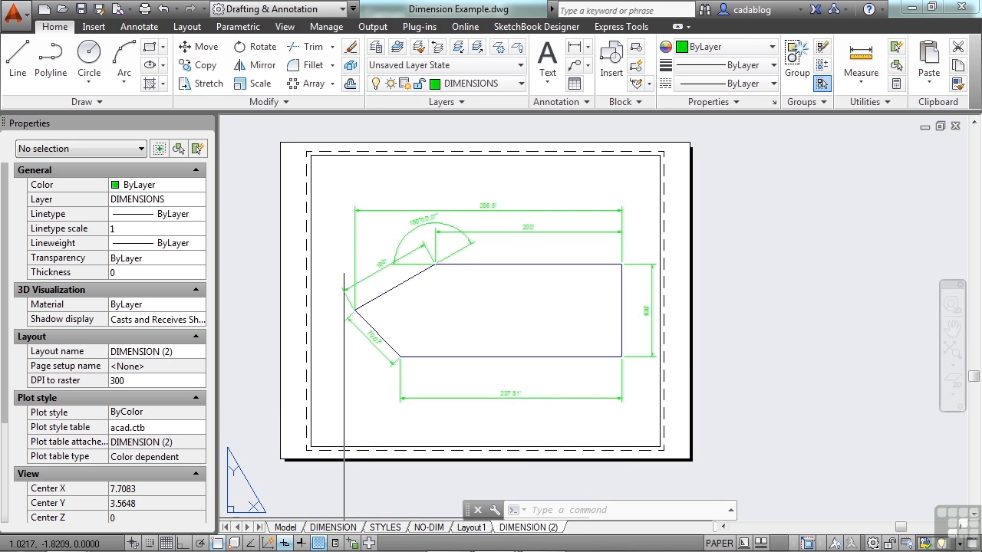
- Return the DIMENSION layout to paper space and move the DIMENSION (2) layout directly after it
{"action": "left_click", "coordinate": [337, 528]}
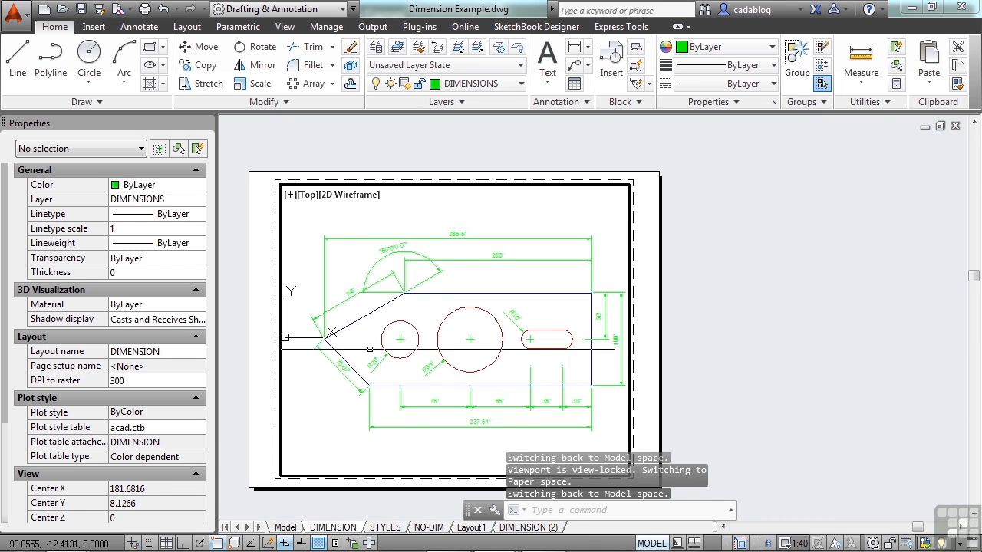
{"action": "double_click", "coordinate": [768, 336]}
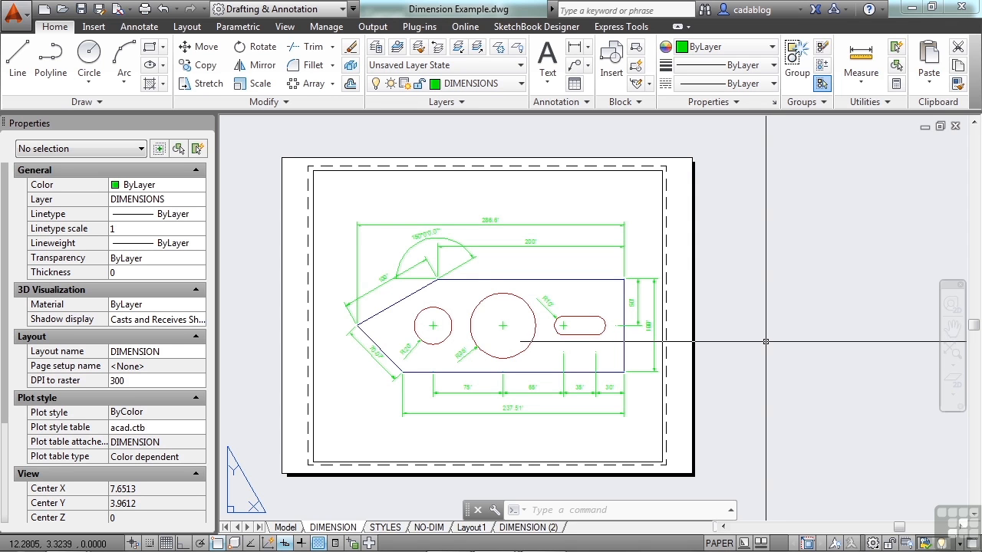
{"action": "left_click", "coordinate": [532, 529]}
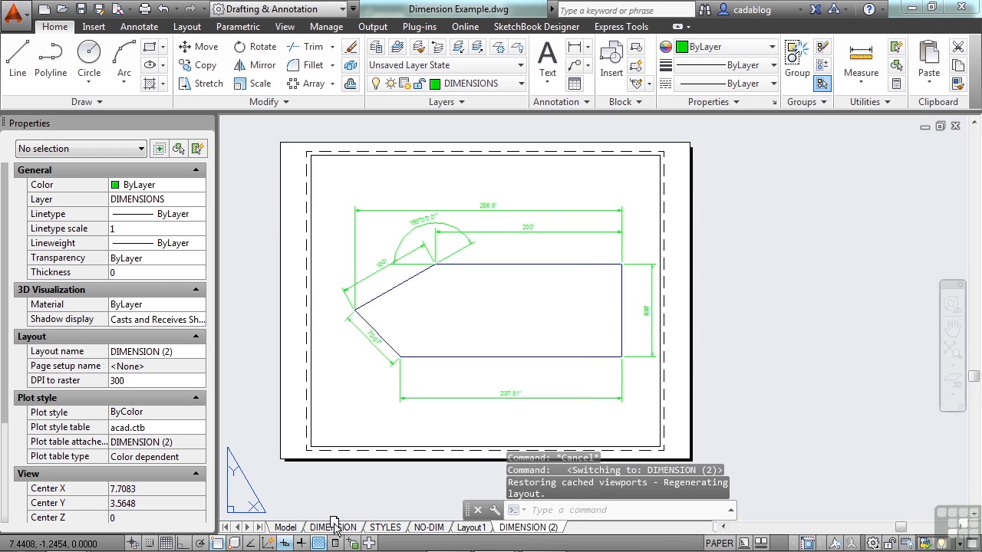
{"action": "left_click_drag", "start_coordinate": [368, 529], "coordinate": [368, 531]}
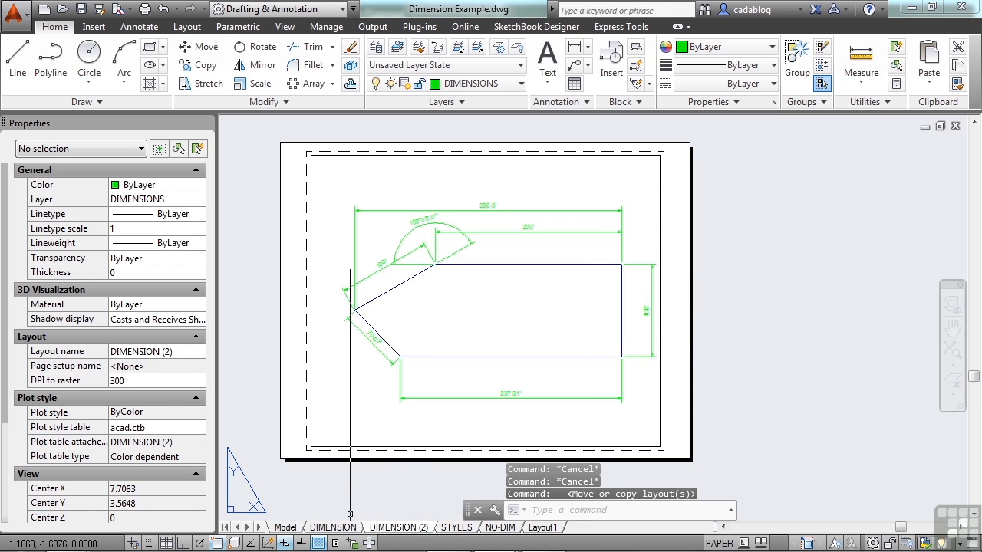
- Compare the DIMENSION and DIMENSION (2) layouts with the whole bracket in model space
{"action": "left_click", "coordinate": [343, 528]}
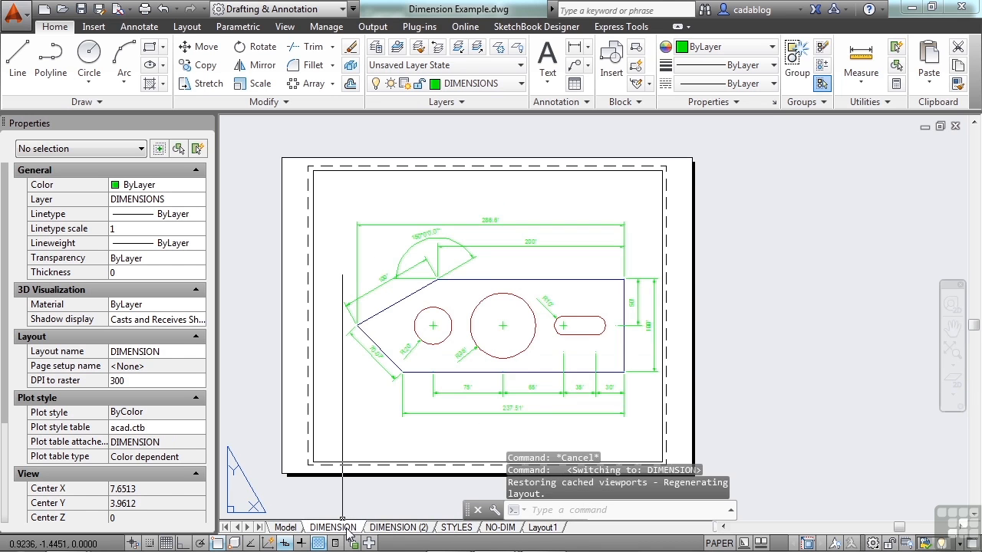
{"action": "left_click", "coordinate": [396, 528]}
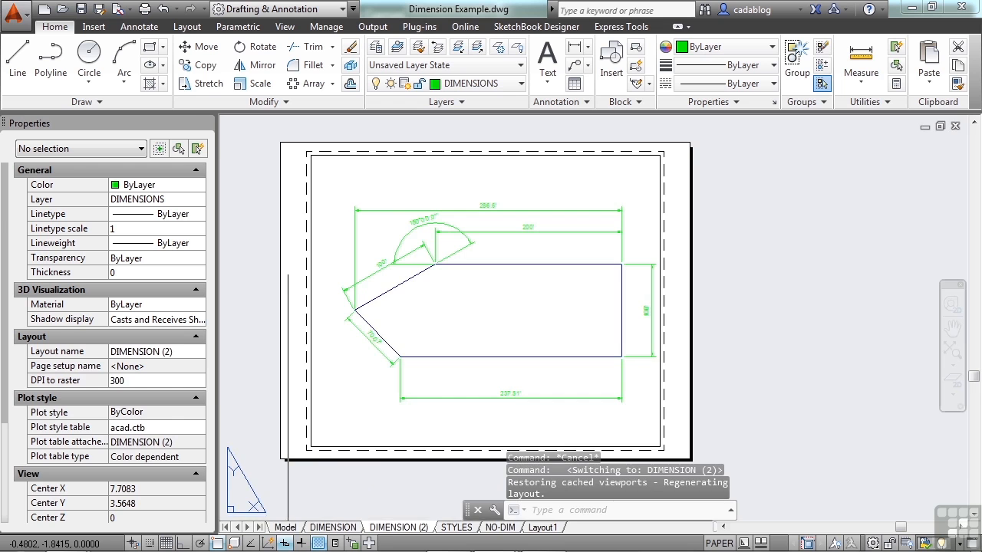
{"action": "left_click", "coordinate": [285, 527]}
{"action": "scroll", "coordinate": [352, 340], "scroll_direction": "down", "scroll_amount": 2}
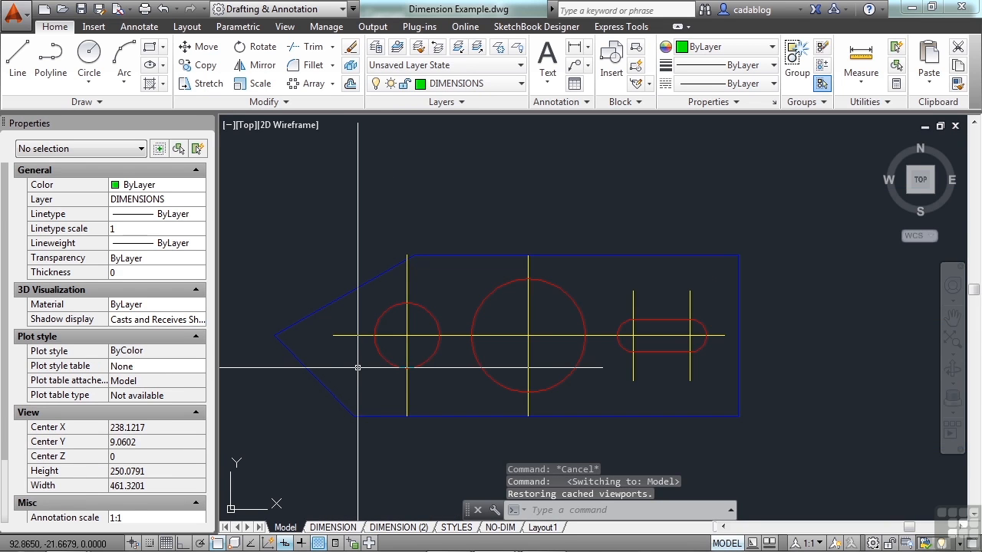